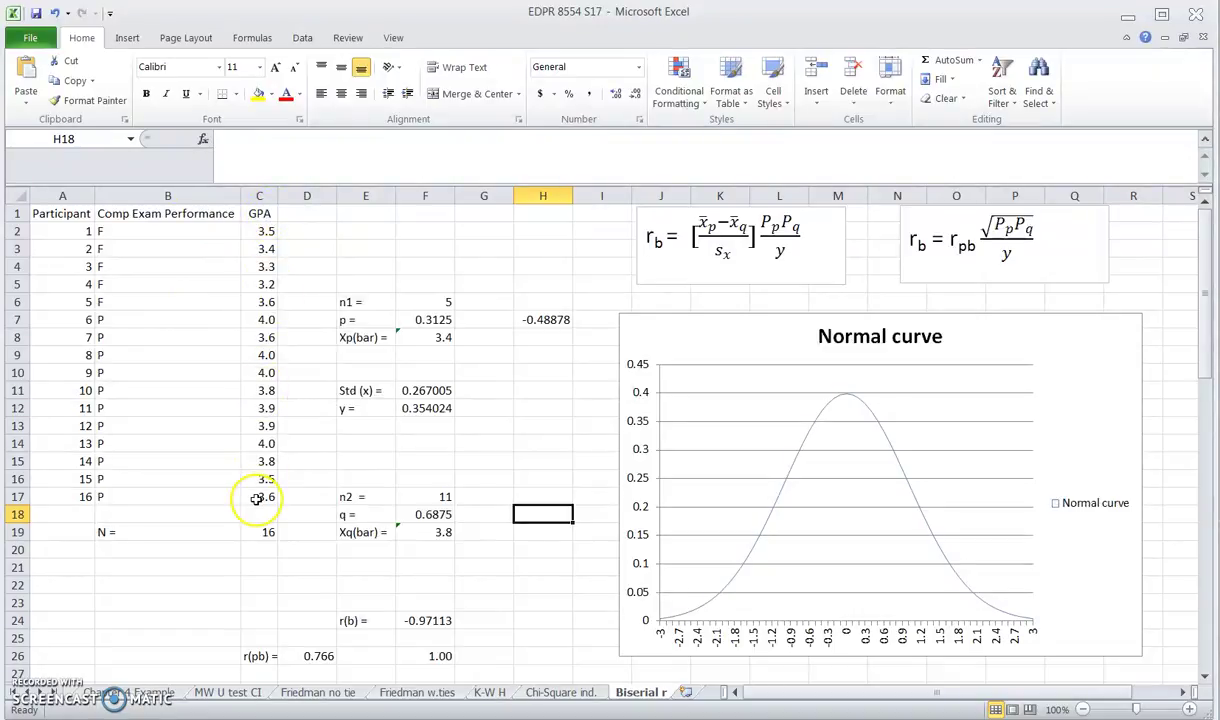
Clear the old computed values in F6:F19, H7 and the r(b) cells F23:F26
click(647, 258)
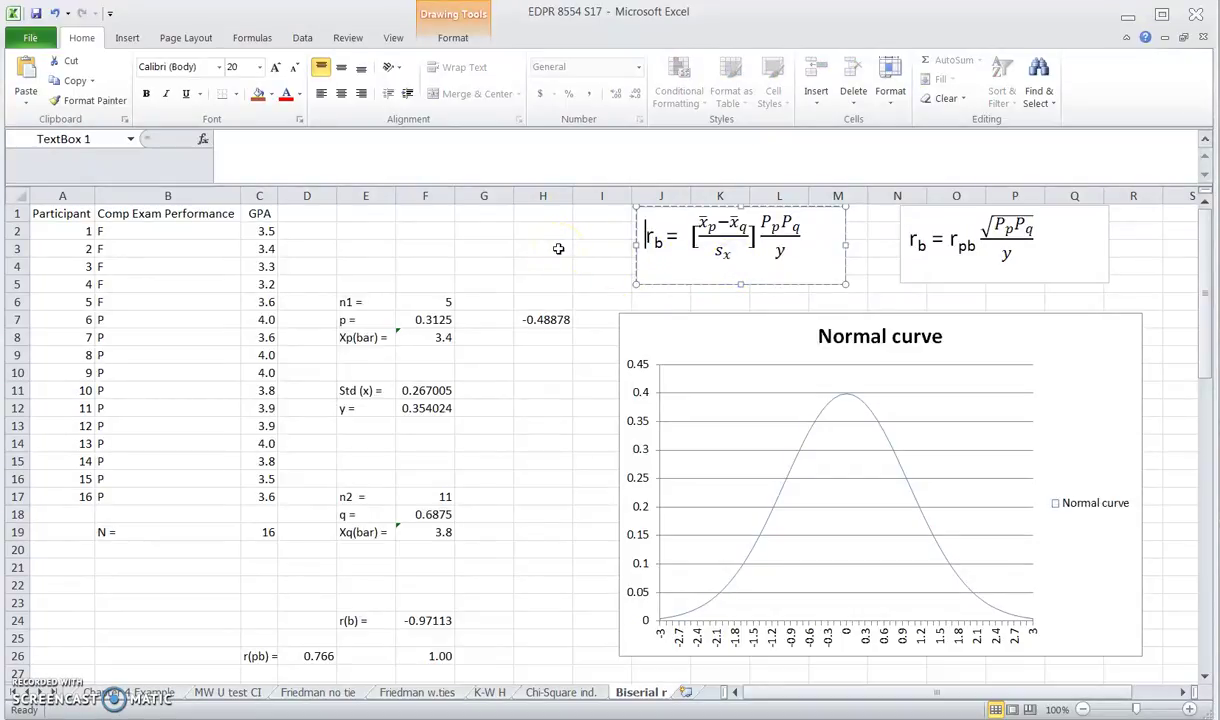
click(558, 248)
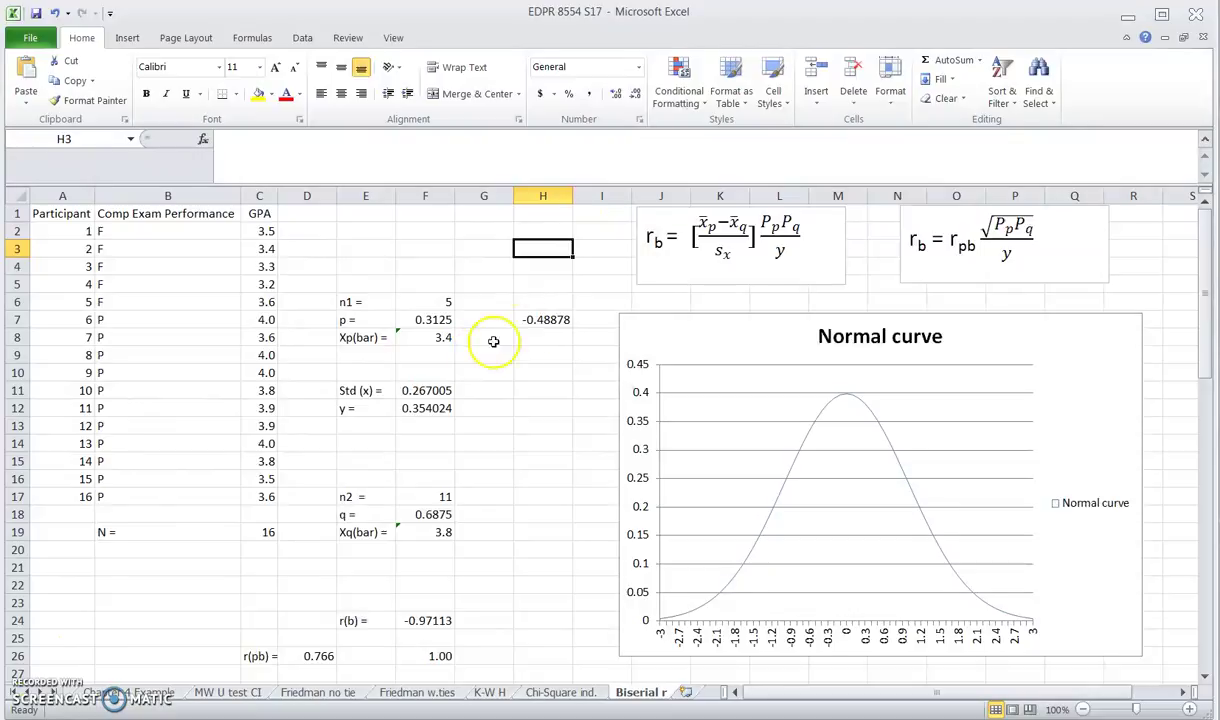
drag(425, 300, 425, 532)
key(Delete)
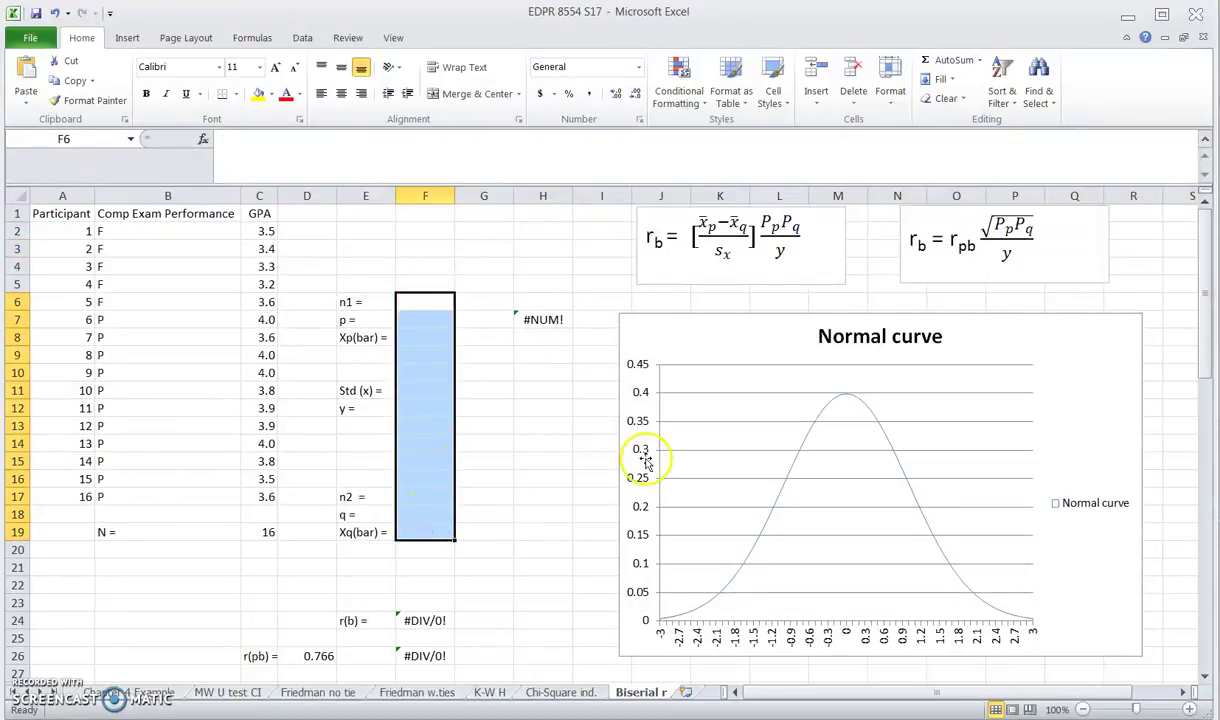
click(537, 319)
key(Delete)
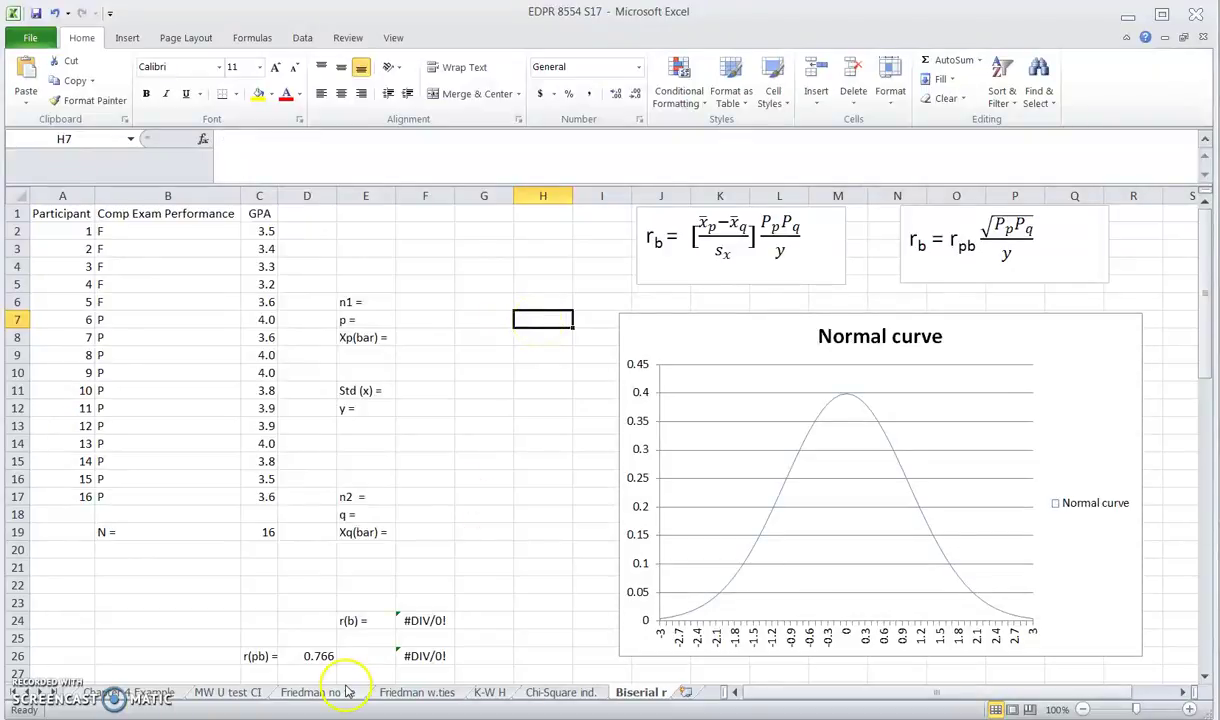
drag(427, 603, 430, 658)
key(Delete)
click(318, 655)
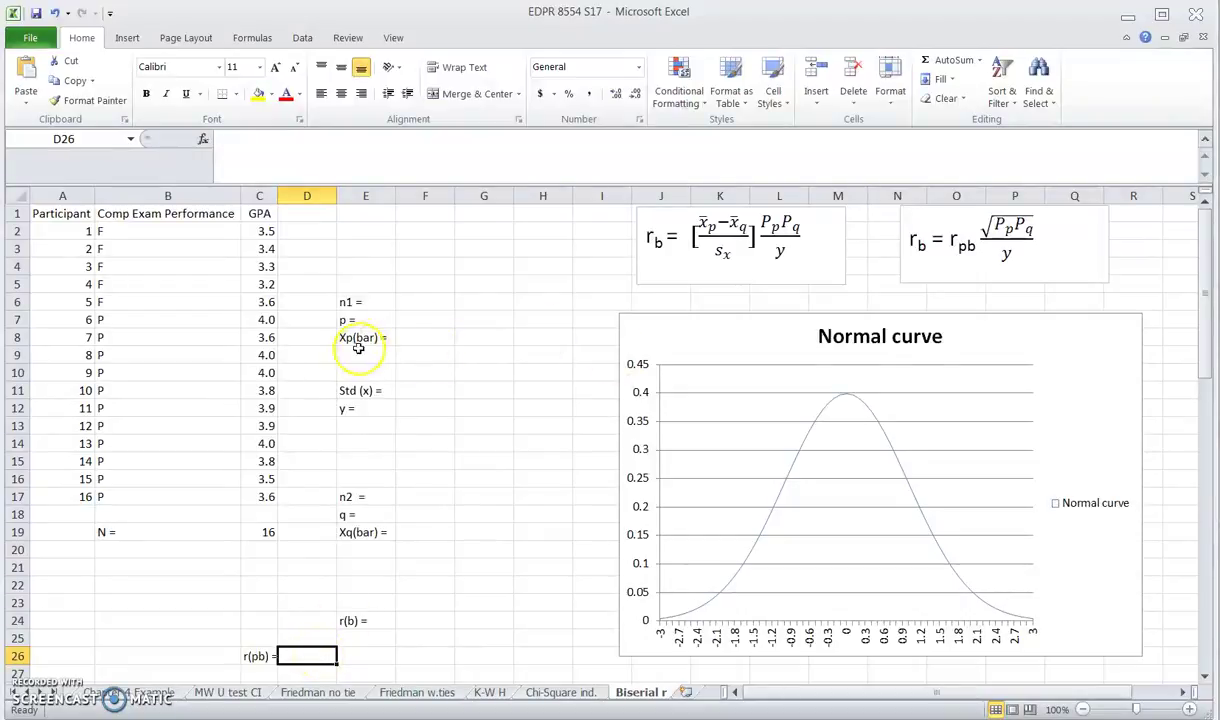
Compute Xp(bar) = 3.4 in F8 with =AVERAGE(C2:C6) over the F group GPAs
click(378, 339)
click(416, 339)
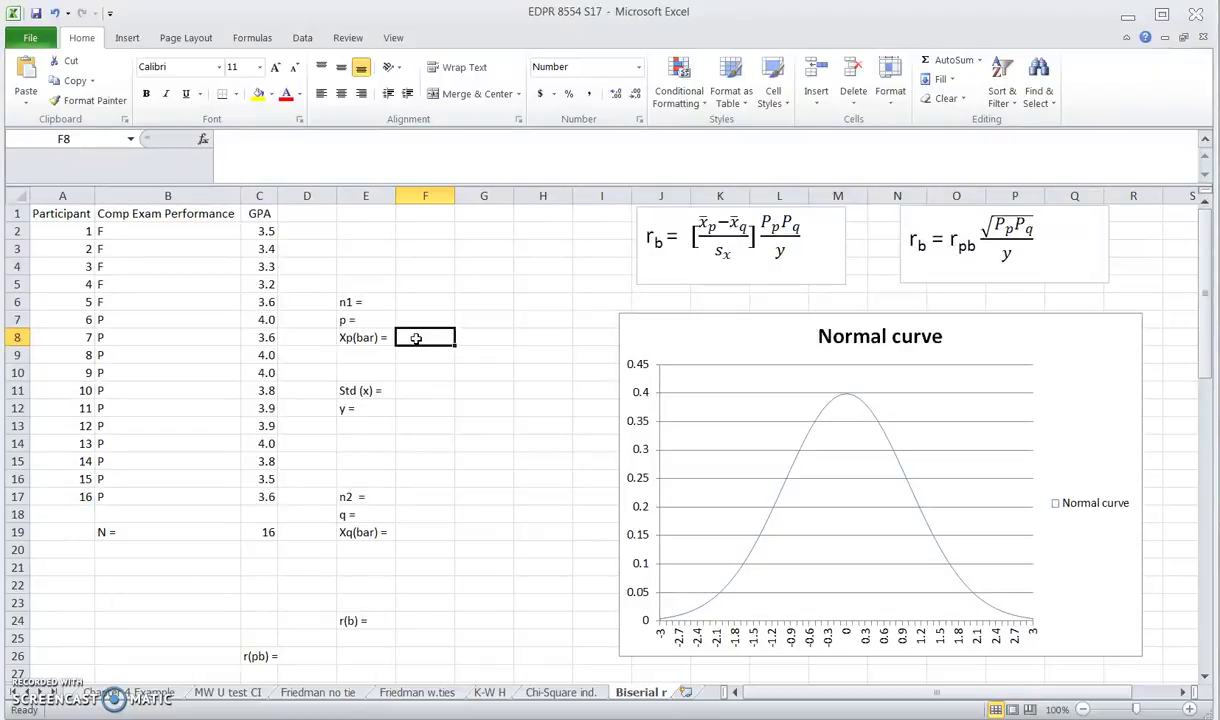
text(=aver)
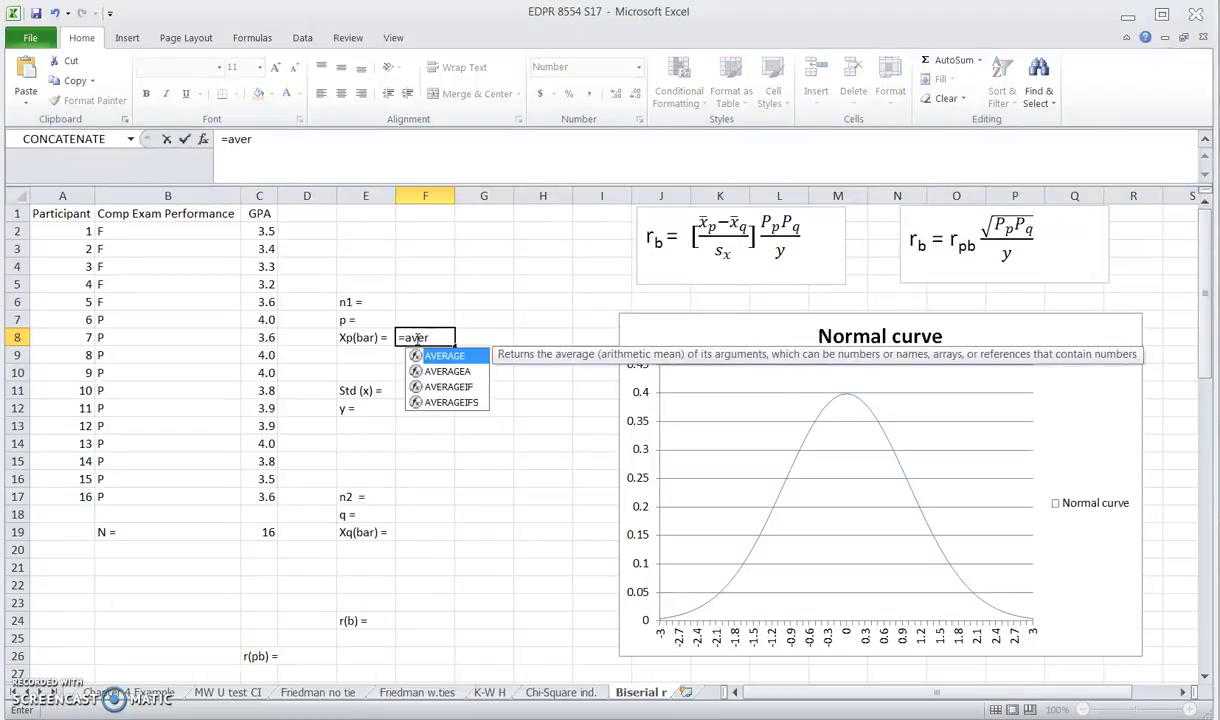
text(age()
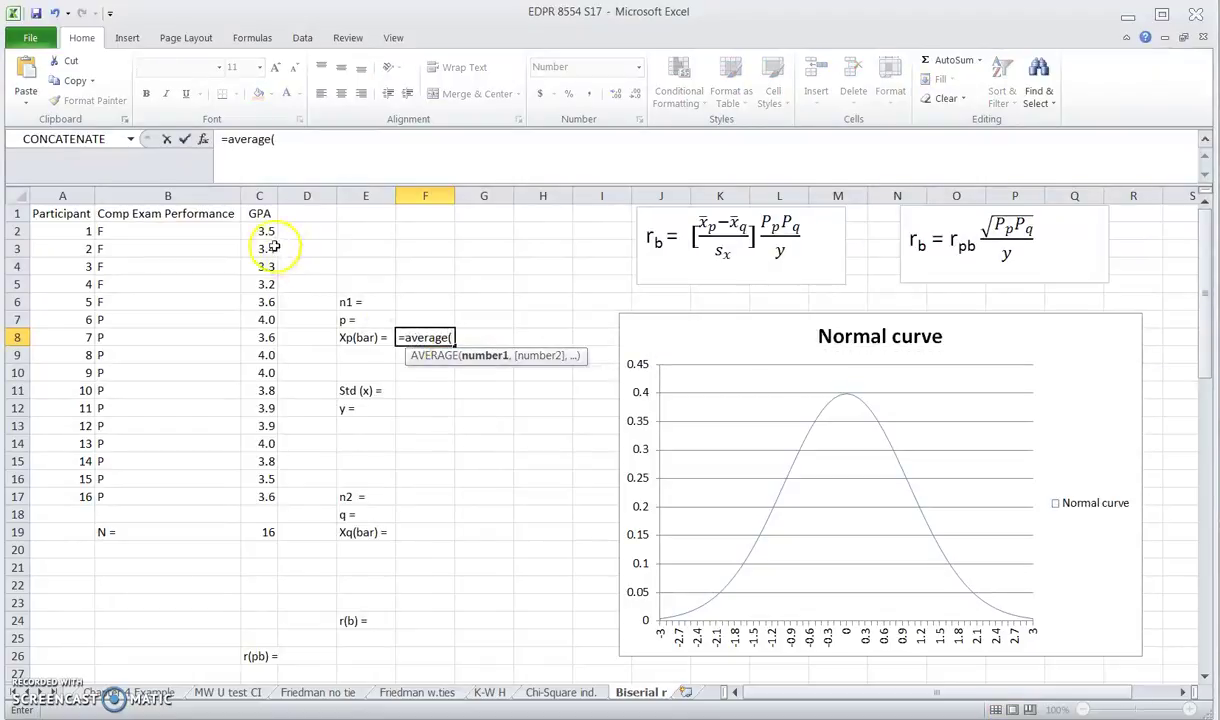
click(262, 231)
drag(262, 231, 262, 303)
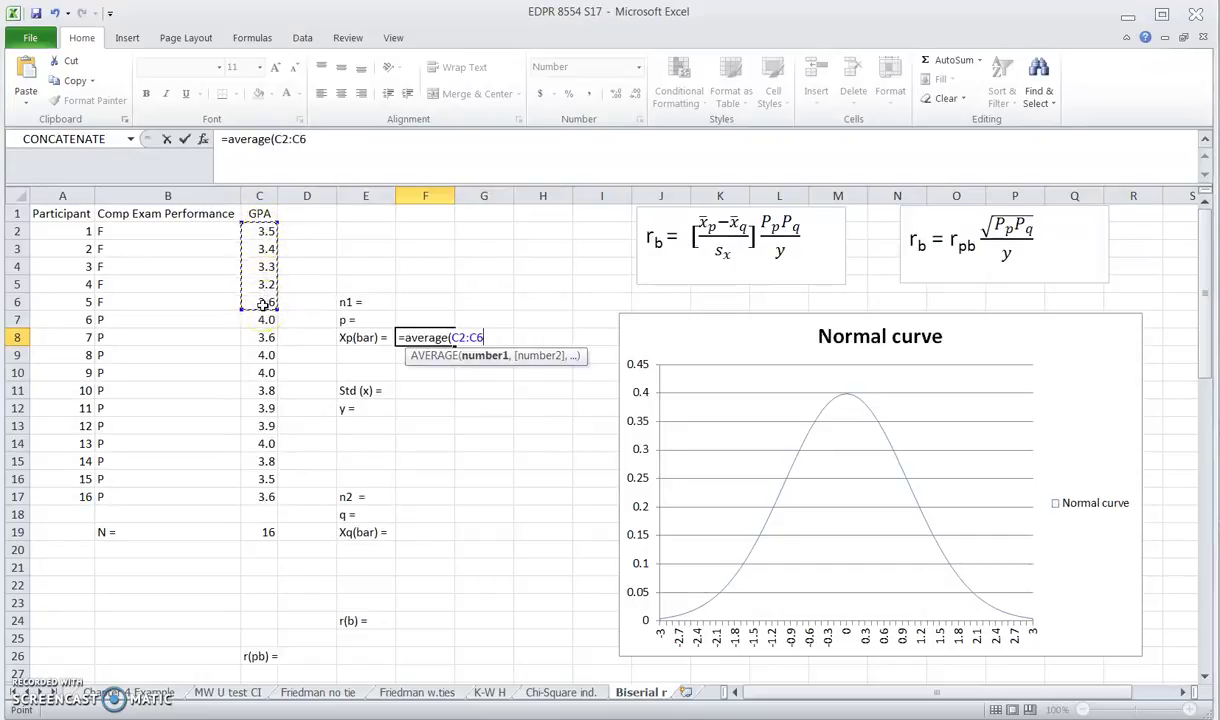
key(Return)
Compute Xq(bar) = 3.8 in F19 with =AVERAGE(C7:C17) over the P group GPAs
click(411, 530)
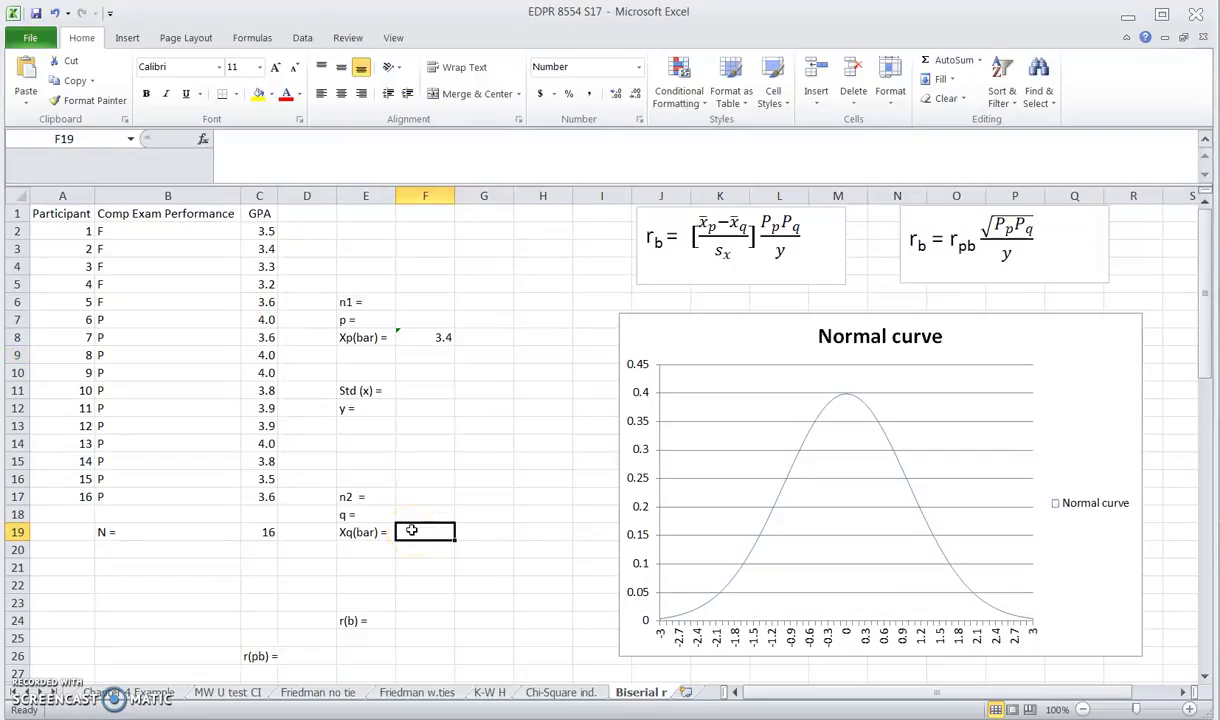
text(=average)
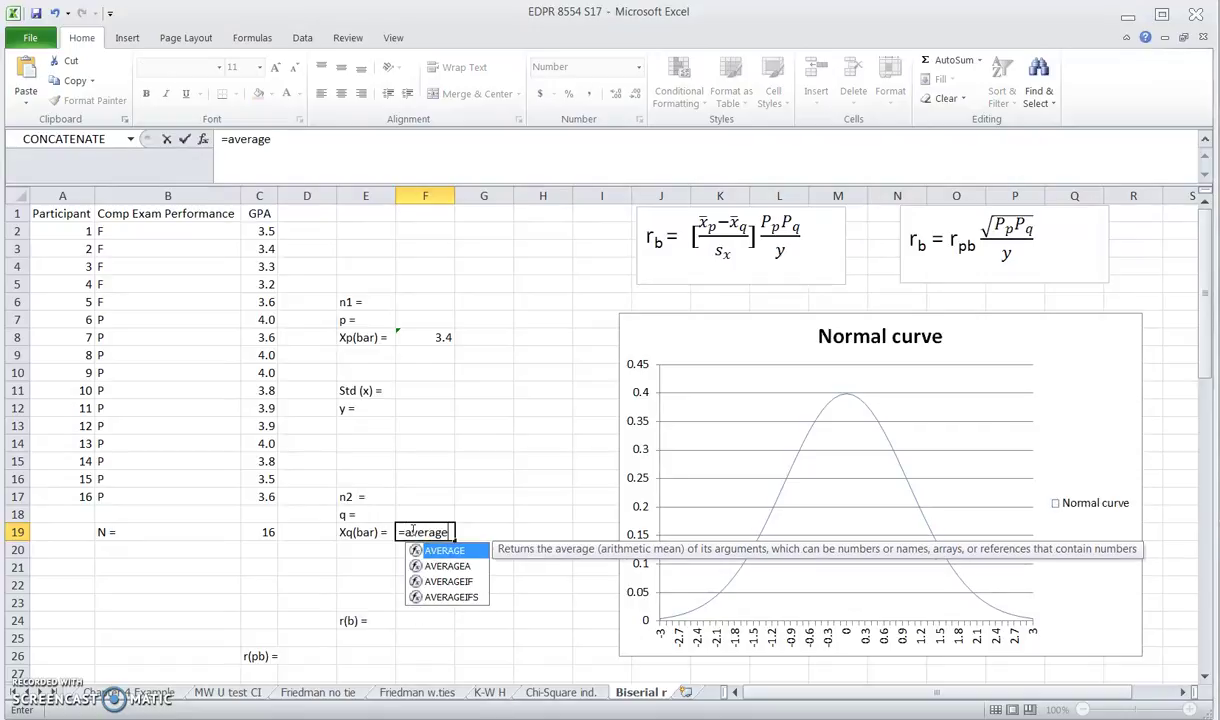
text(()
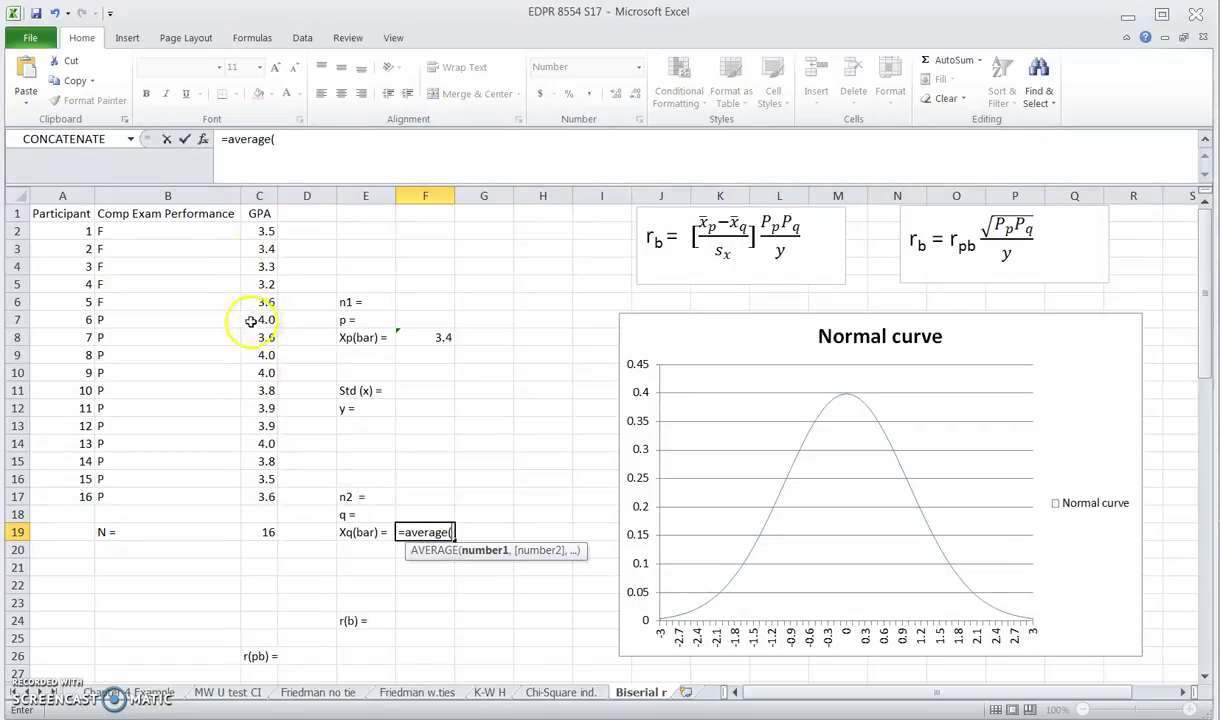
drag(267, 318, 261, 496)
text())
key(Return)
key(Up)
key(Up)
key(Up)
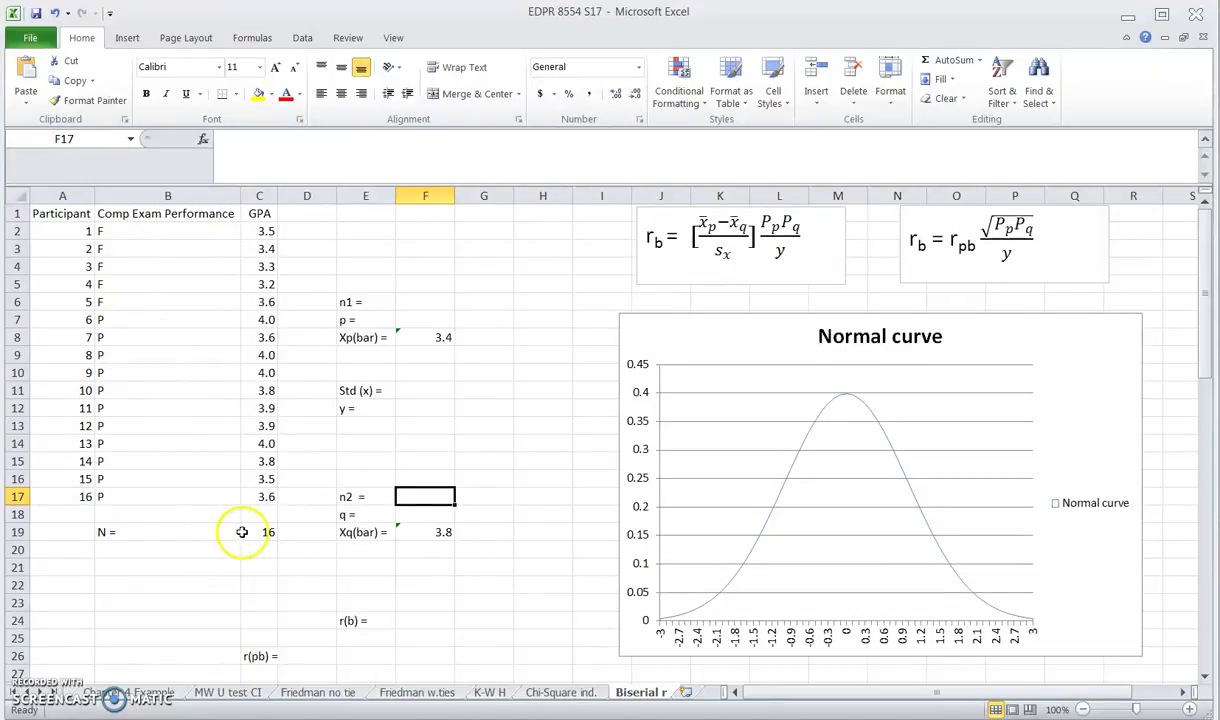
Enter n1 = 5 in F6 and p = 5/C19 (0.3125) in F7
click(430, 302)
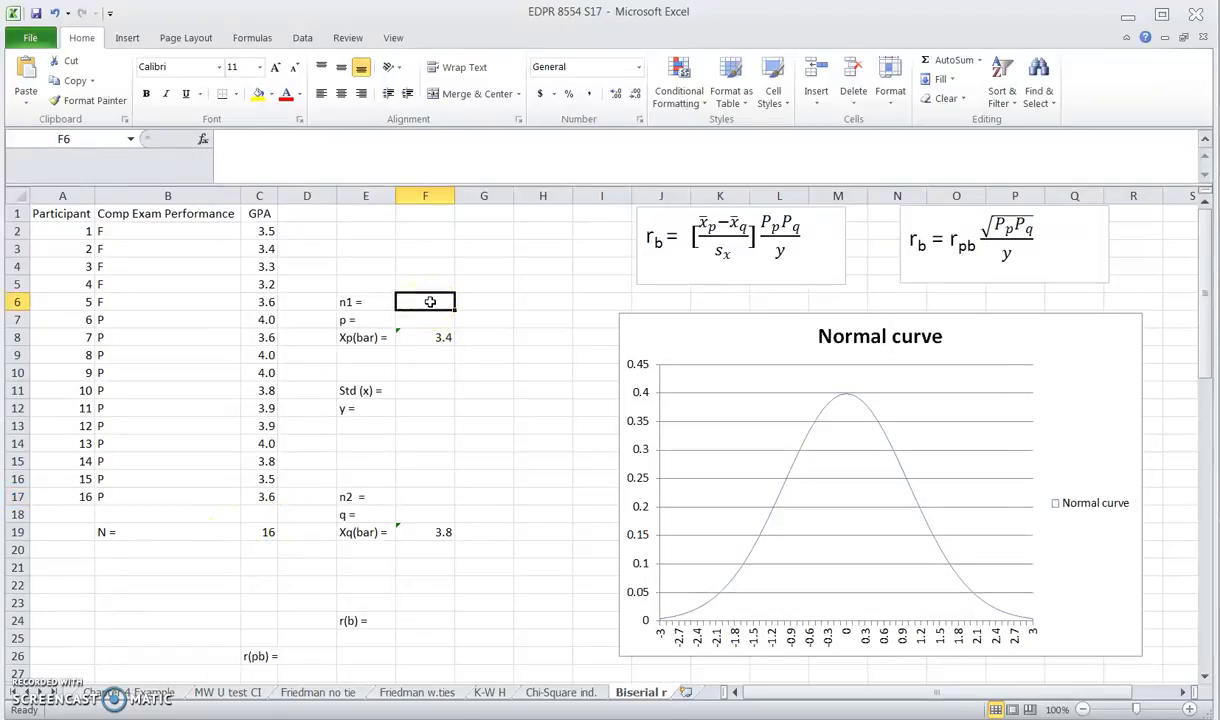
text(5)
click(403, 320)
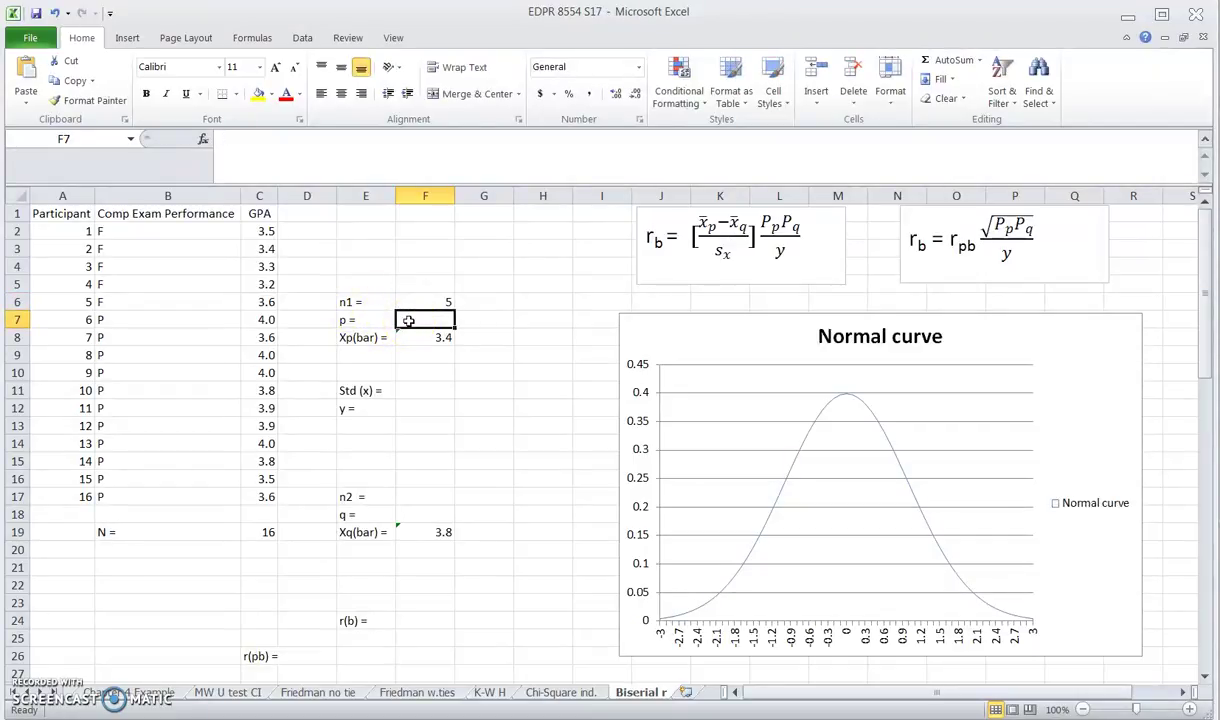
text(=)
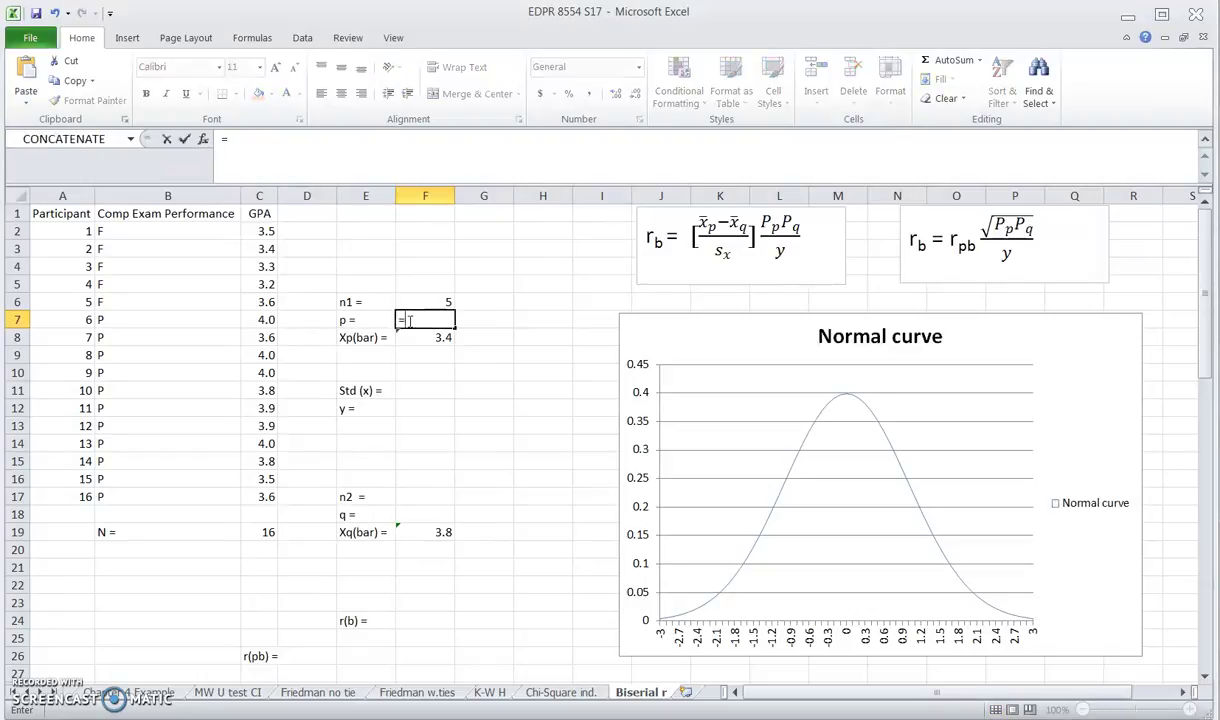
text(5/)
click(262, 531)
key(Return)
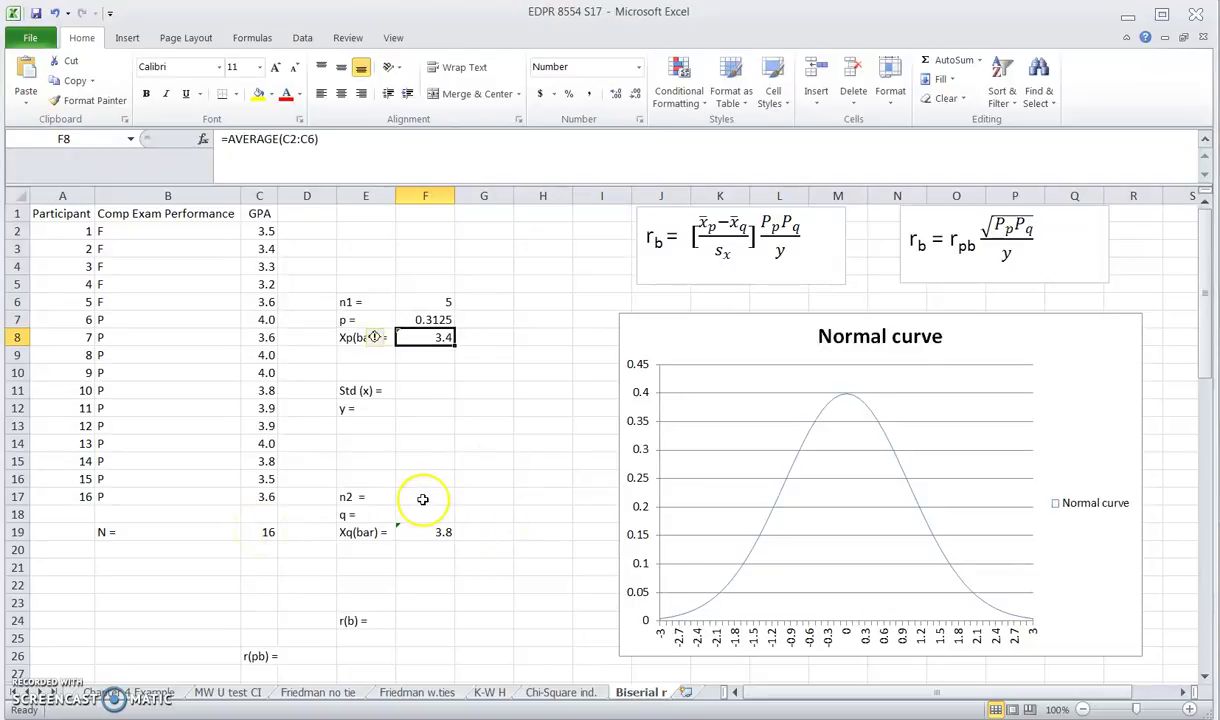
Enter n2 = 11 in F17 and q = 11/C19 (0.6875) in F18
click(423, 498)
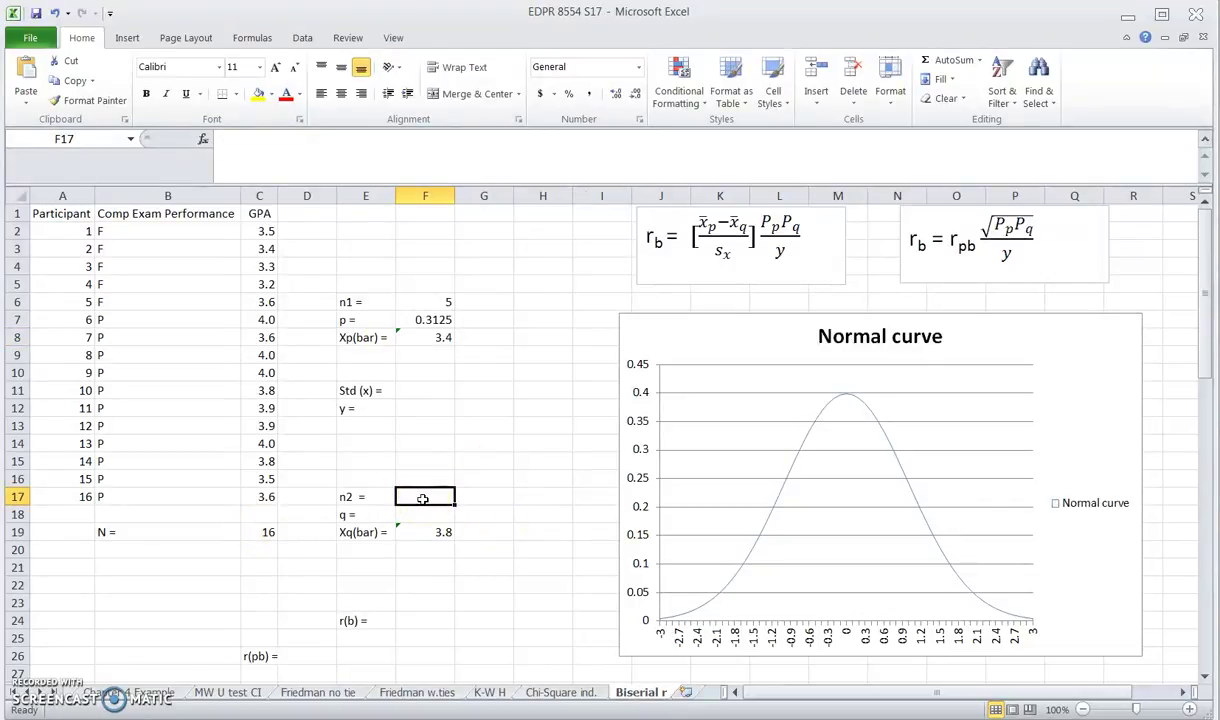
text(11)
click(422, 511)
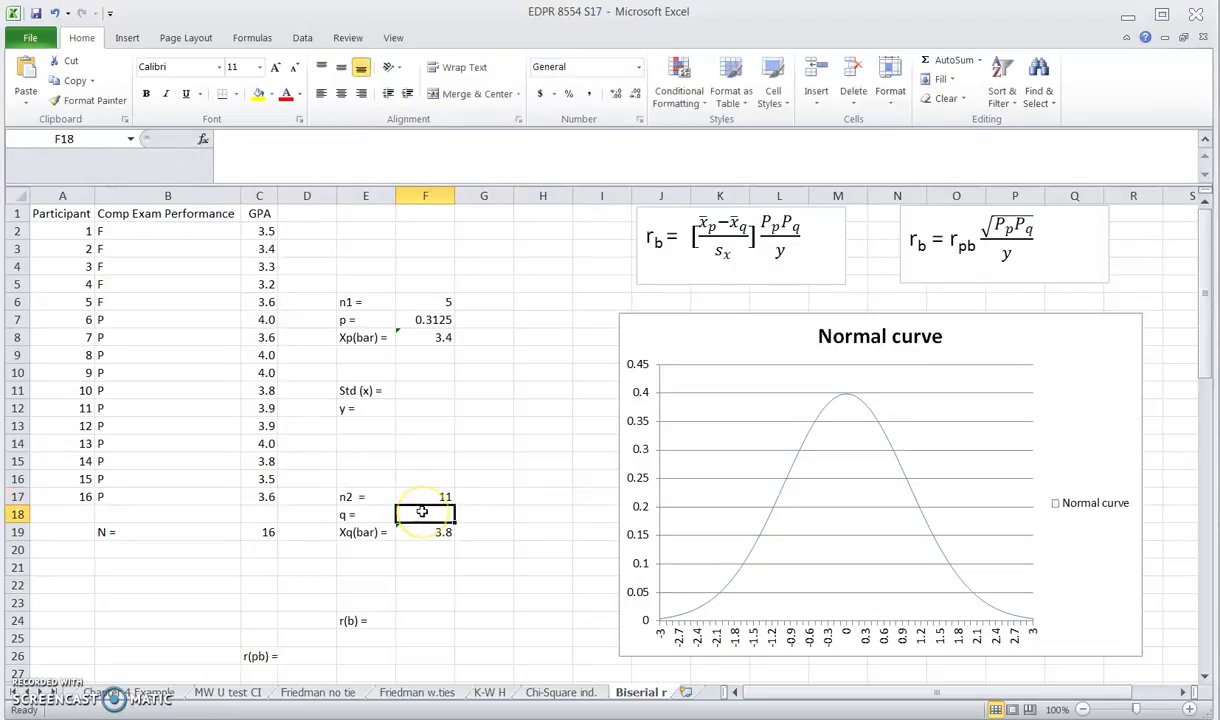
text(=11/)
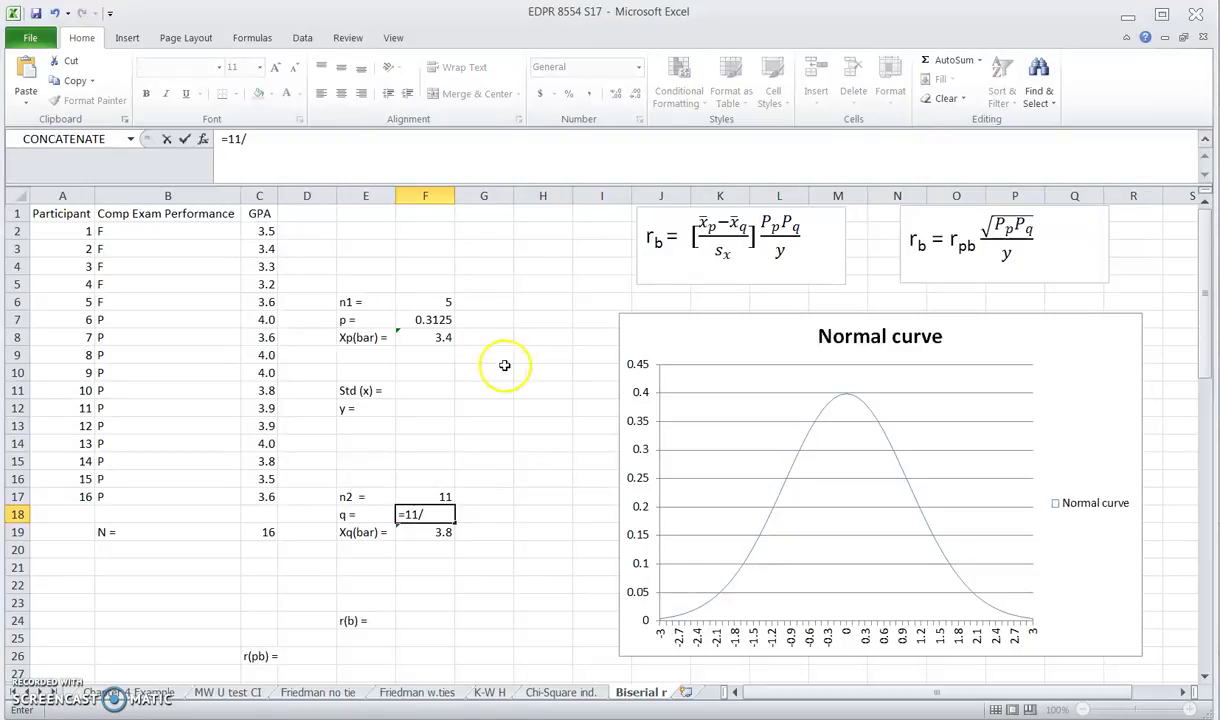
click(260, 535)
key(Return)
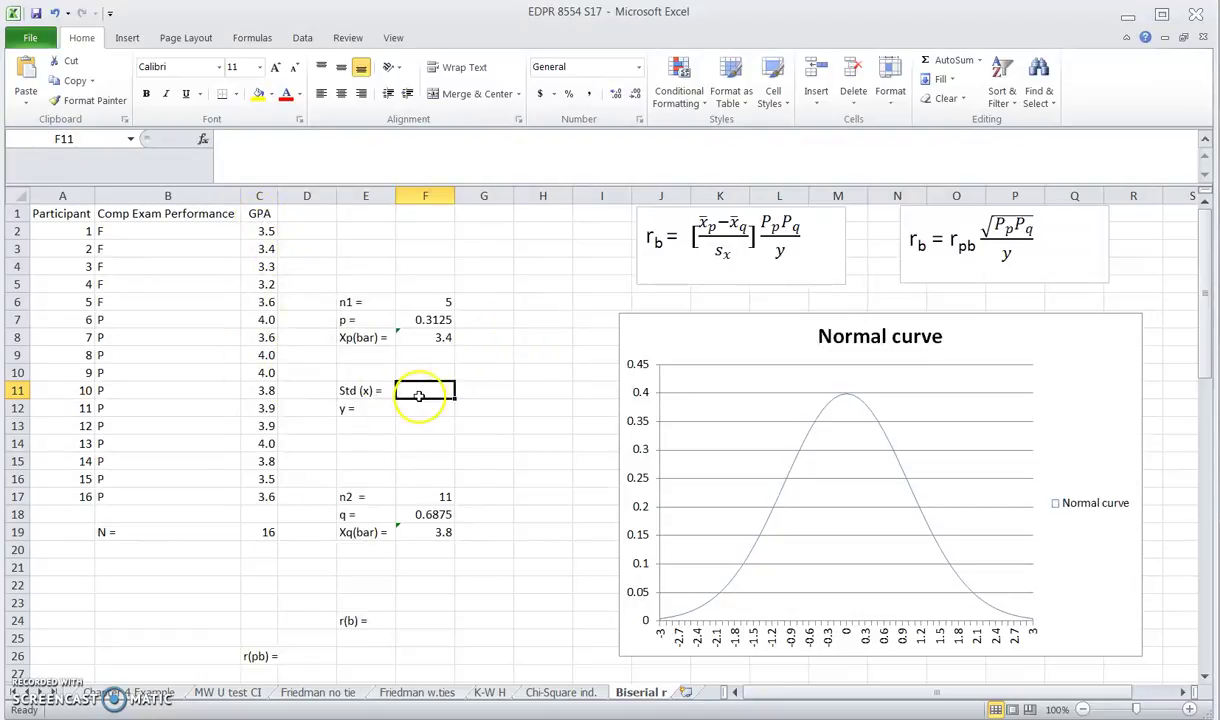
Enter =STDEV.S(C2:C17) in F11, giving Std (x) = 0.267005
text(=st)
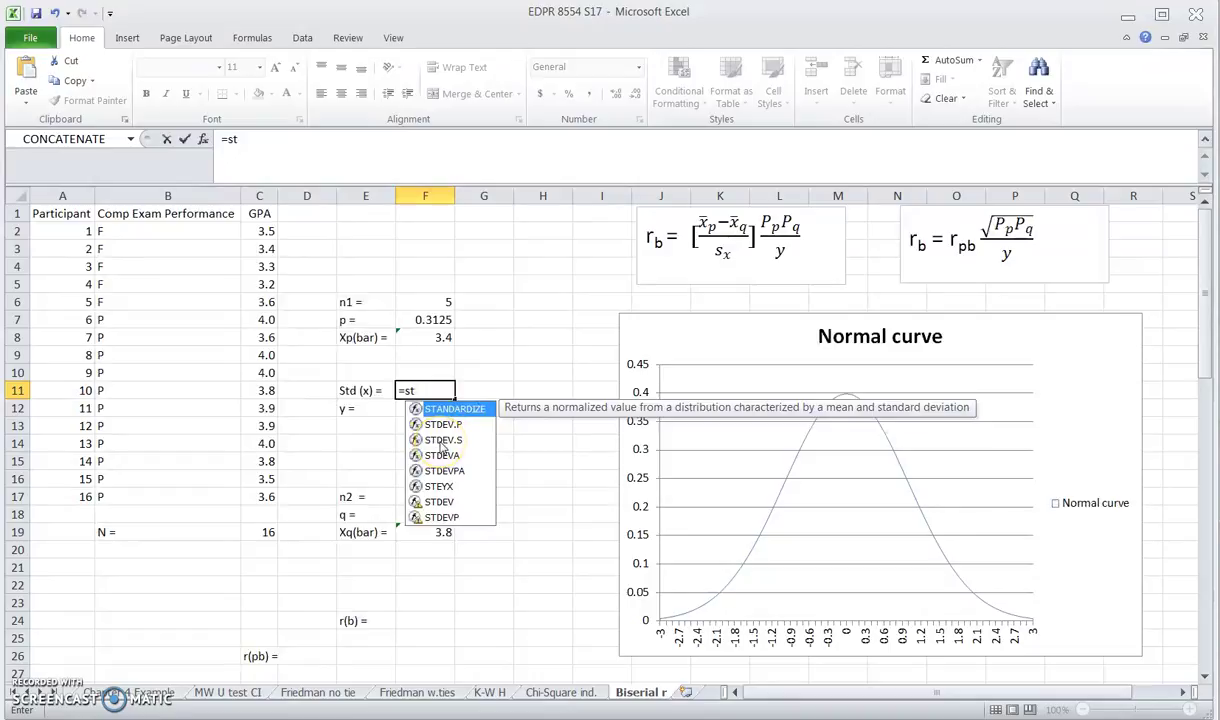
click(441, 445)
double_click(441, 441)
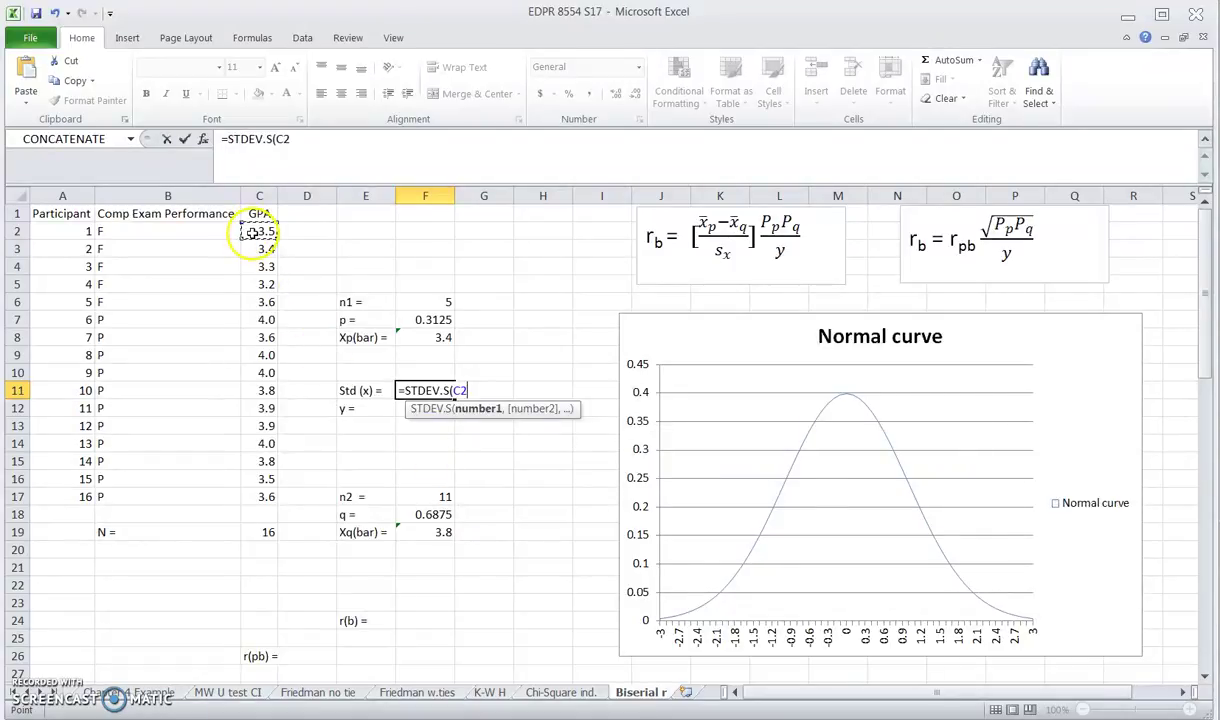
drag(253, 232, 253, 496)
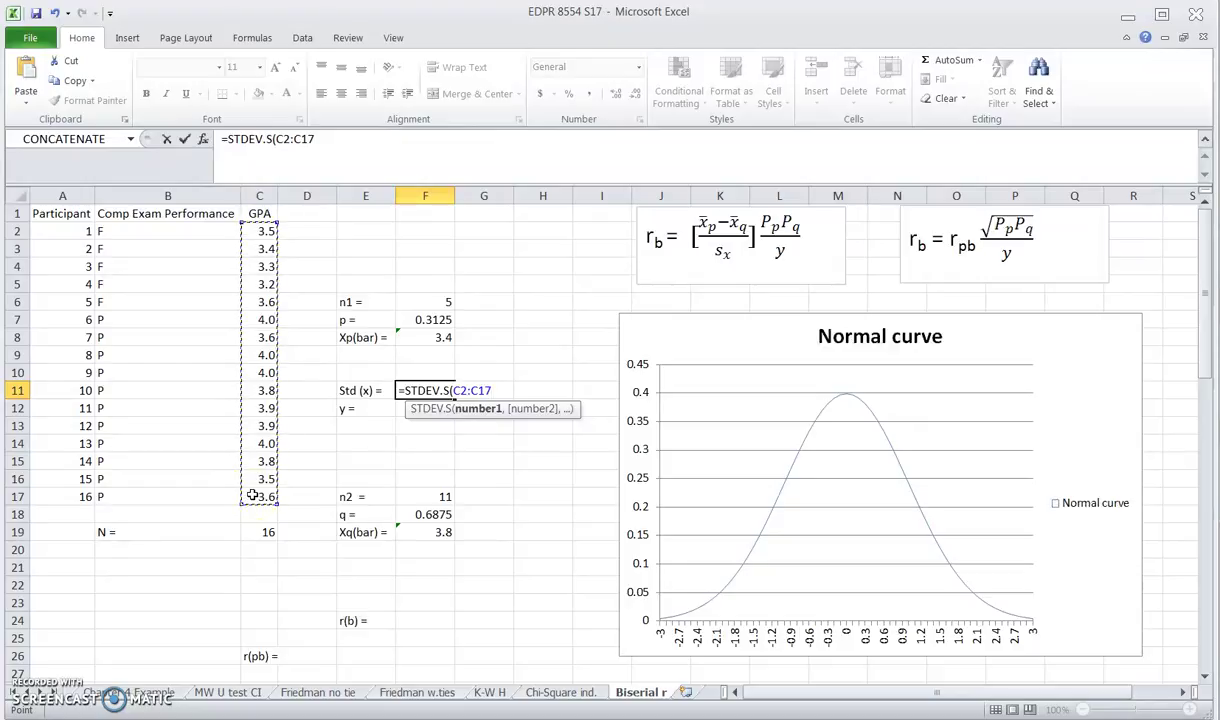
text())
key(Return)
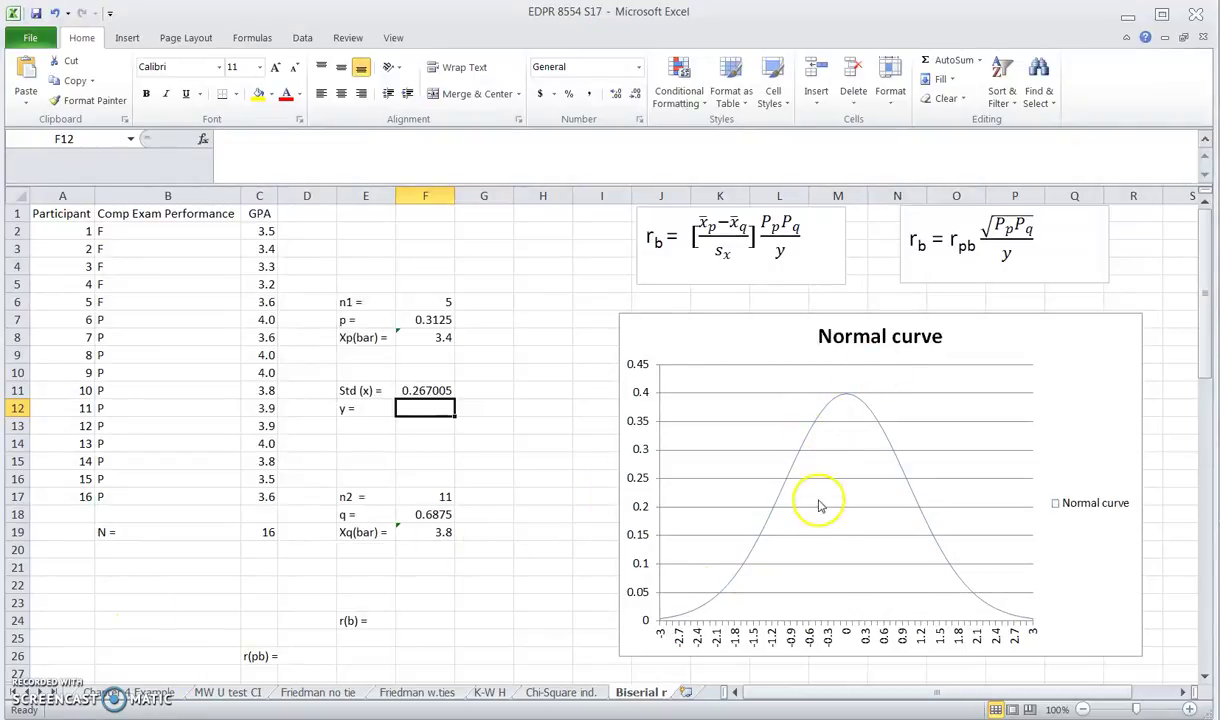
Revisit the p cell, then pick the Line shape to draw on the normal curve chart
key(Up)
key(Up)
key(Up)
key(Up)
key(Up)
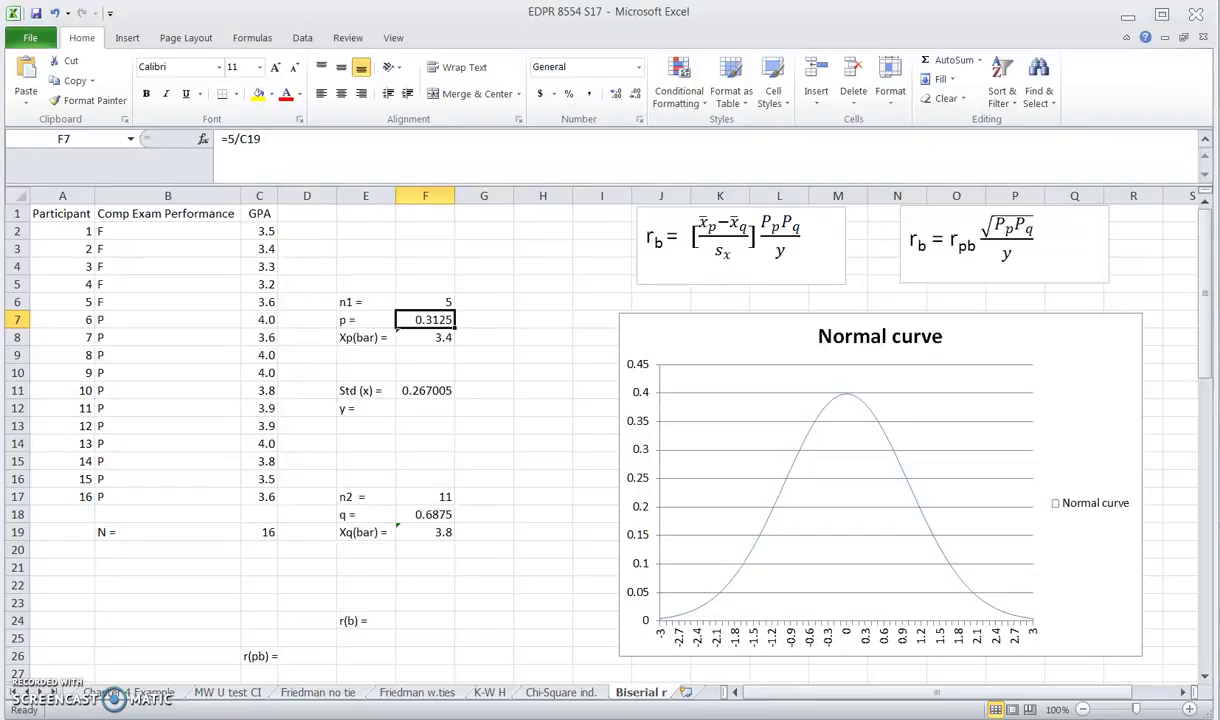
click(127, 37)
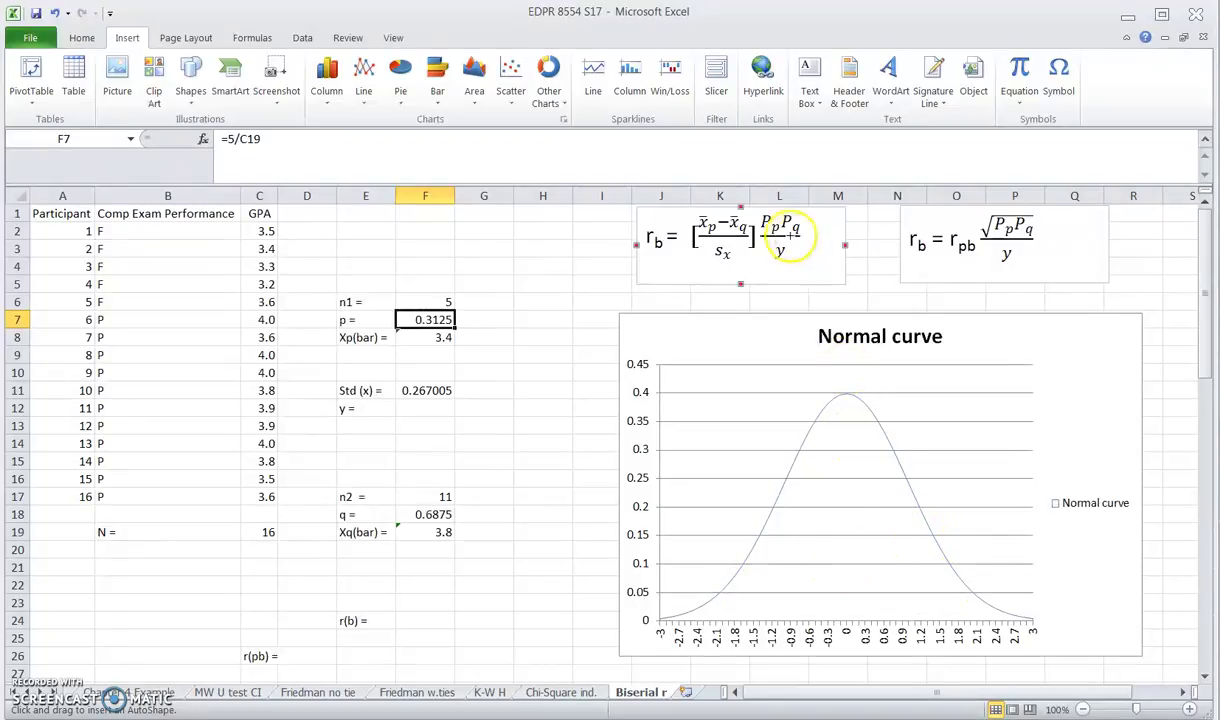
Cancel the pending shape, then draw a vertical arrow from -0.6 on the x-axis up to the curve
key(Escape)
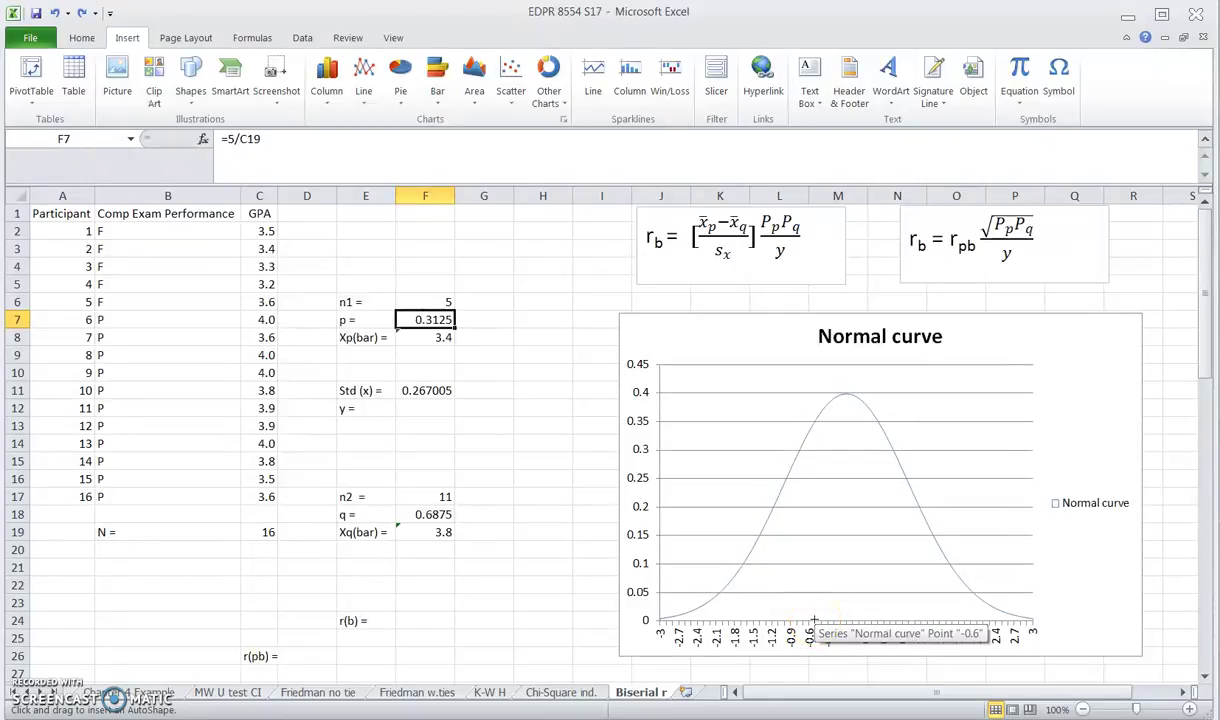
drag(815, 619, 815, 422)
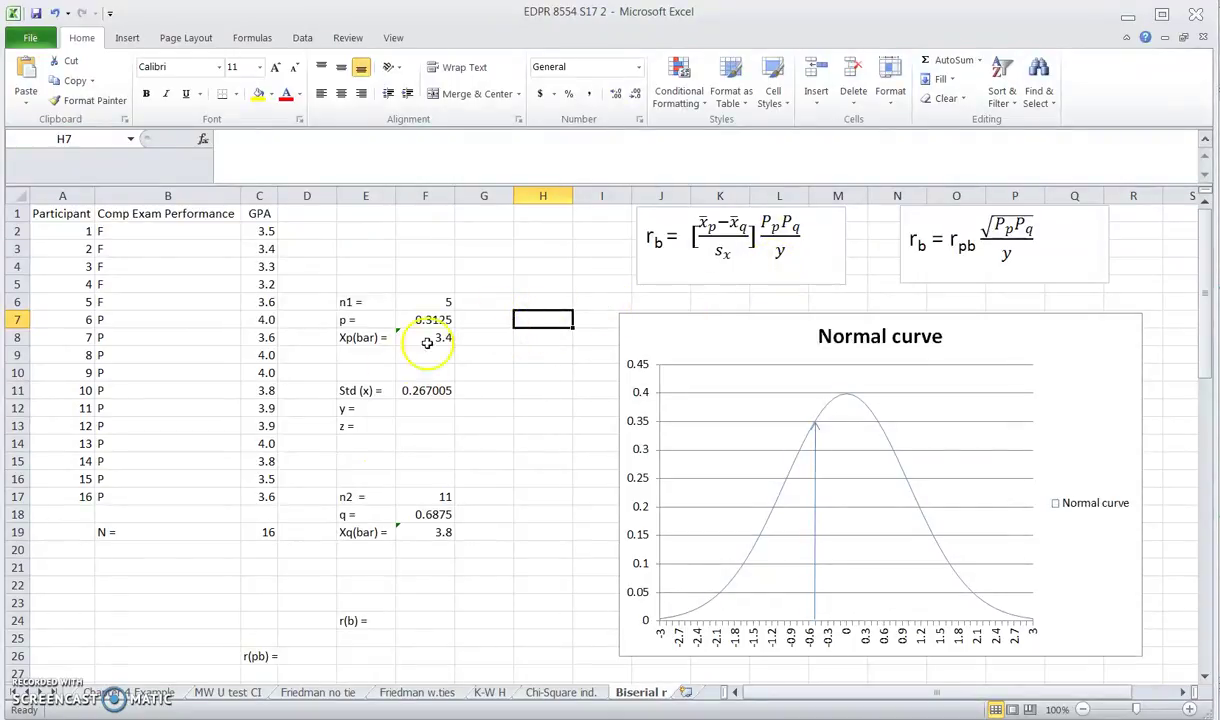
Label cell G7 beside p as 'z='
key(Left)
key(F2)
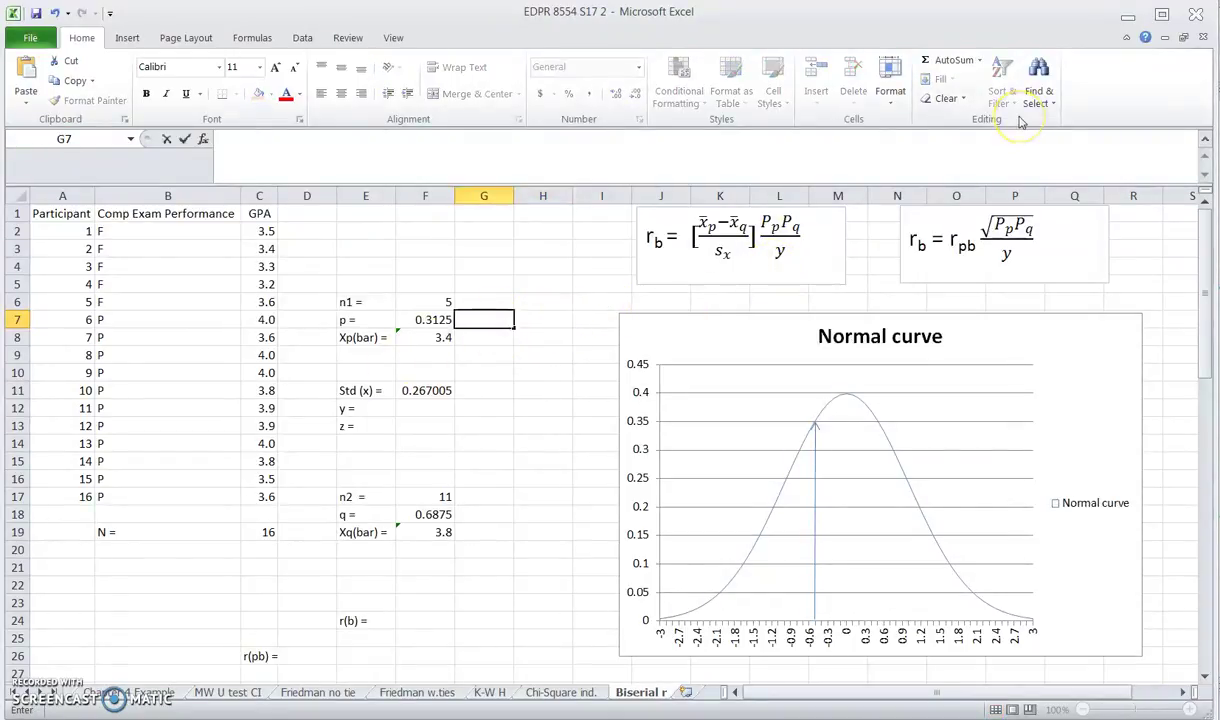
text(z=)
click(543, 318)
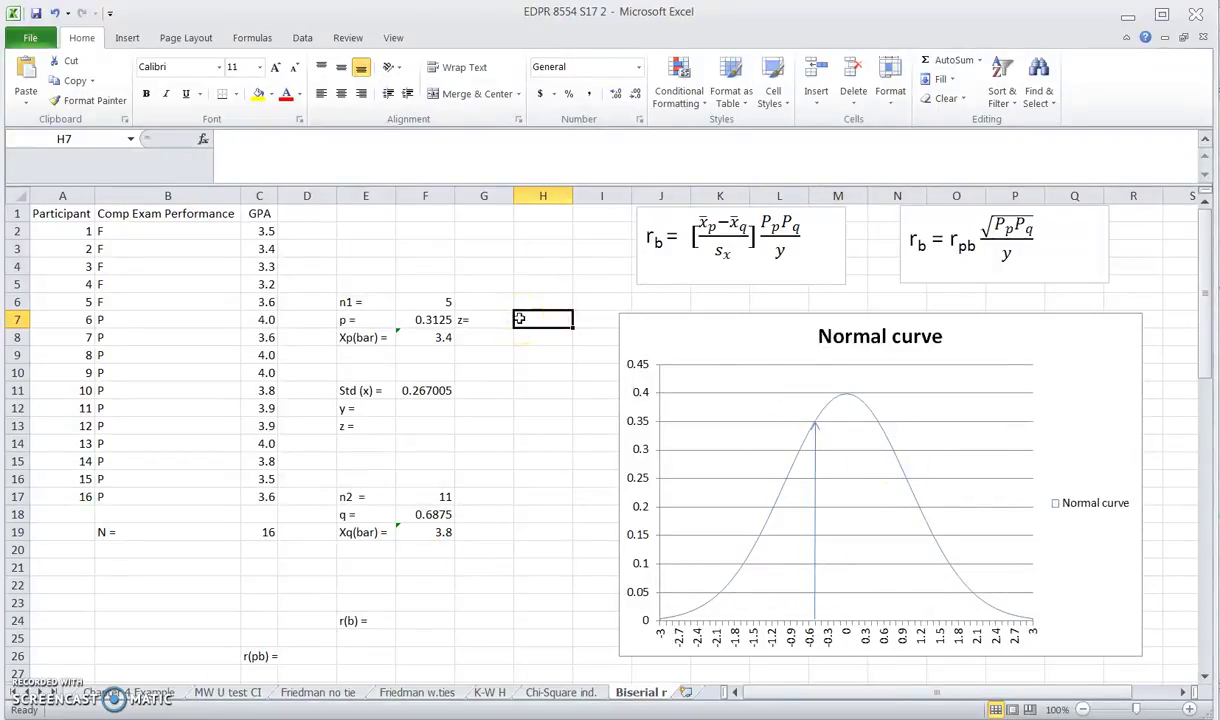
Enter =NORMSINV(F7) in H7, giving z = -0.48878
text(=norm)
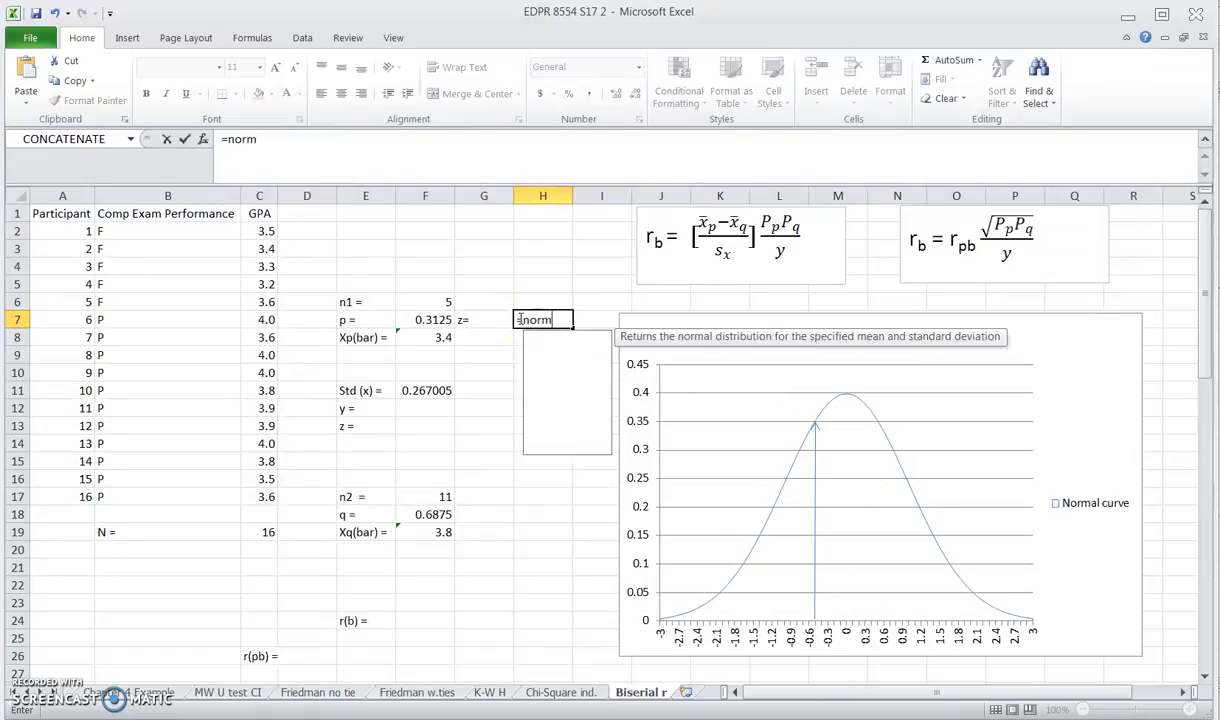
text(s)
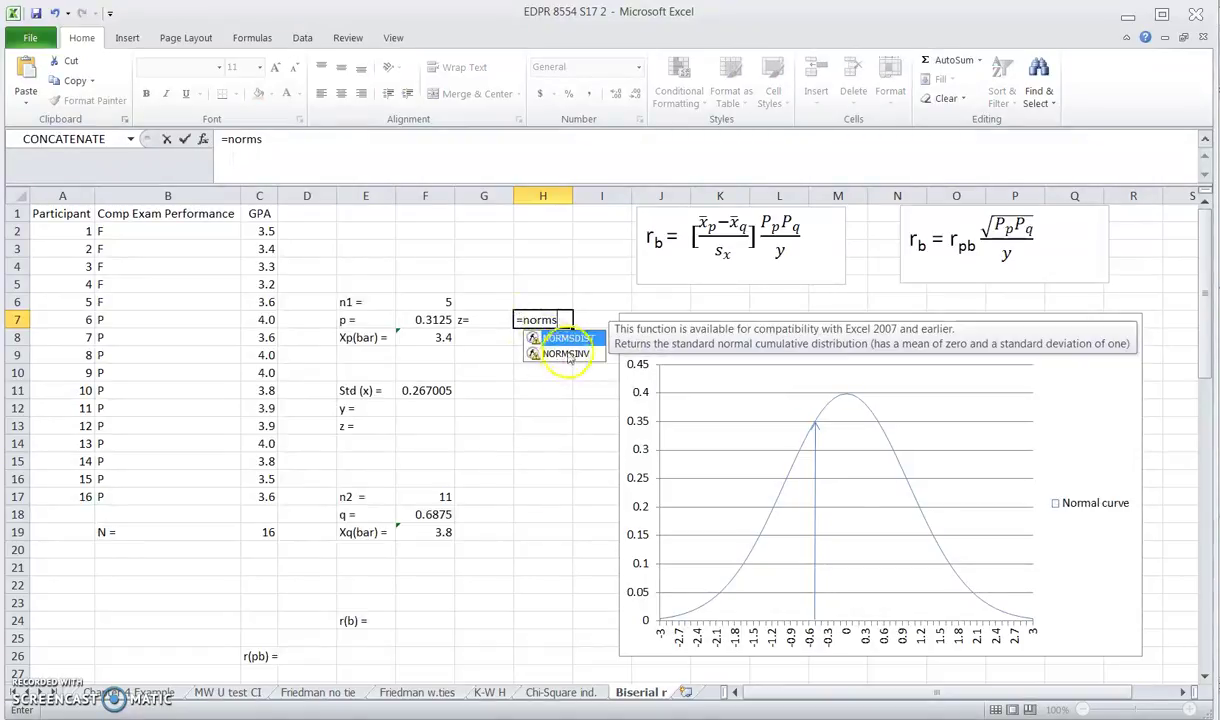
click(556, 356)
double_click(556, 355)
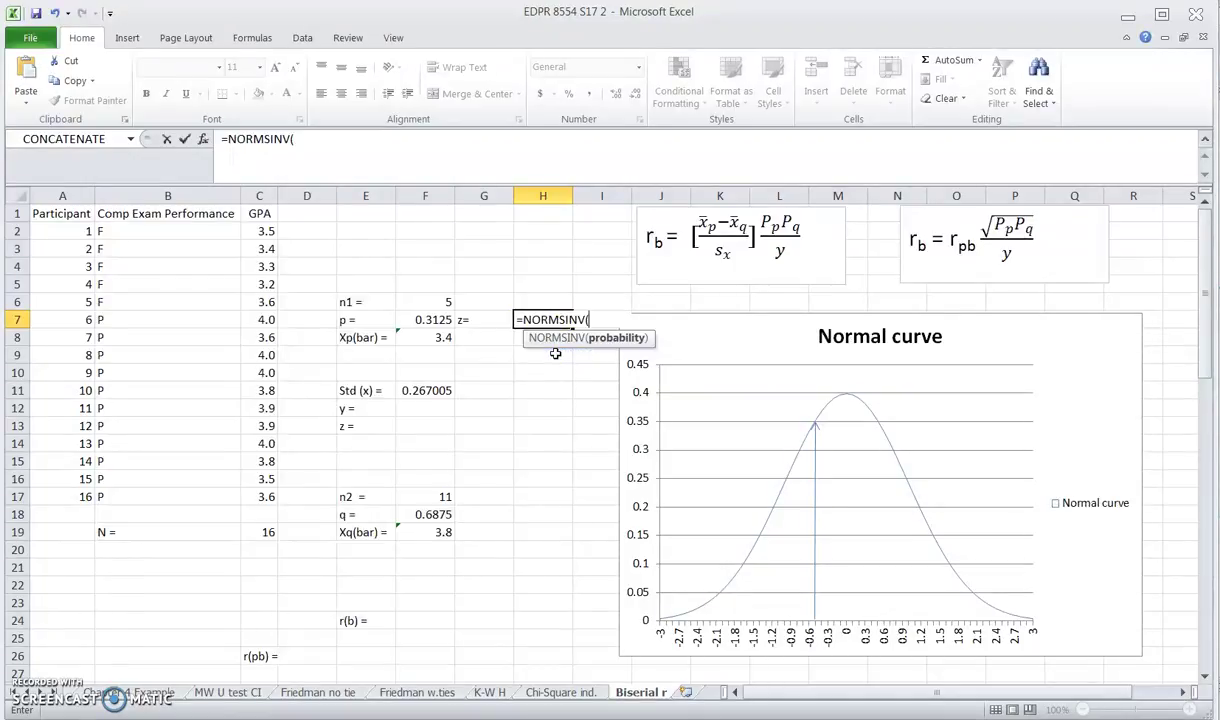
click(424, 319)
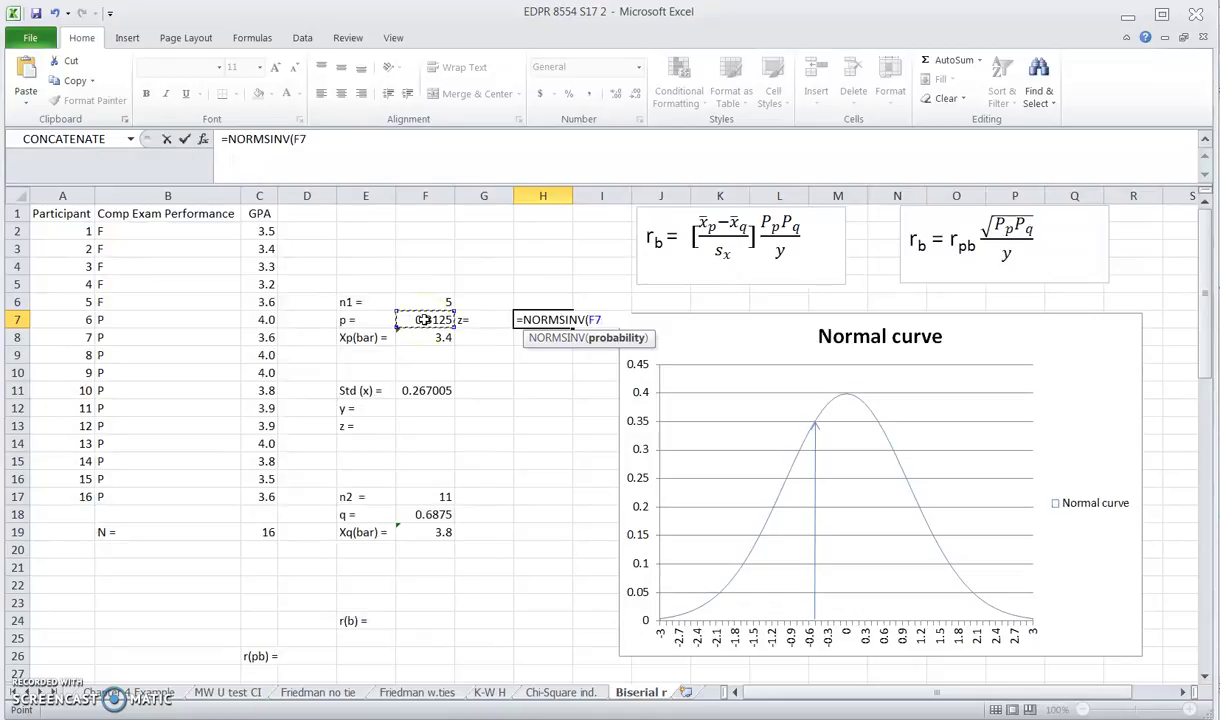
text())
key(Return)
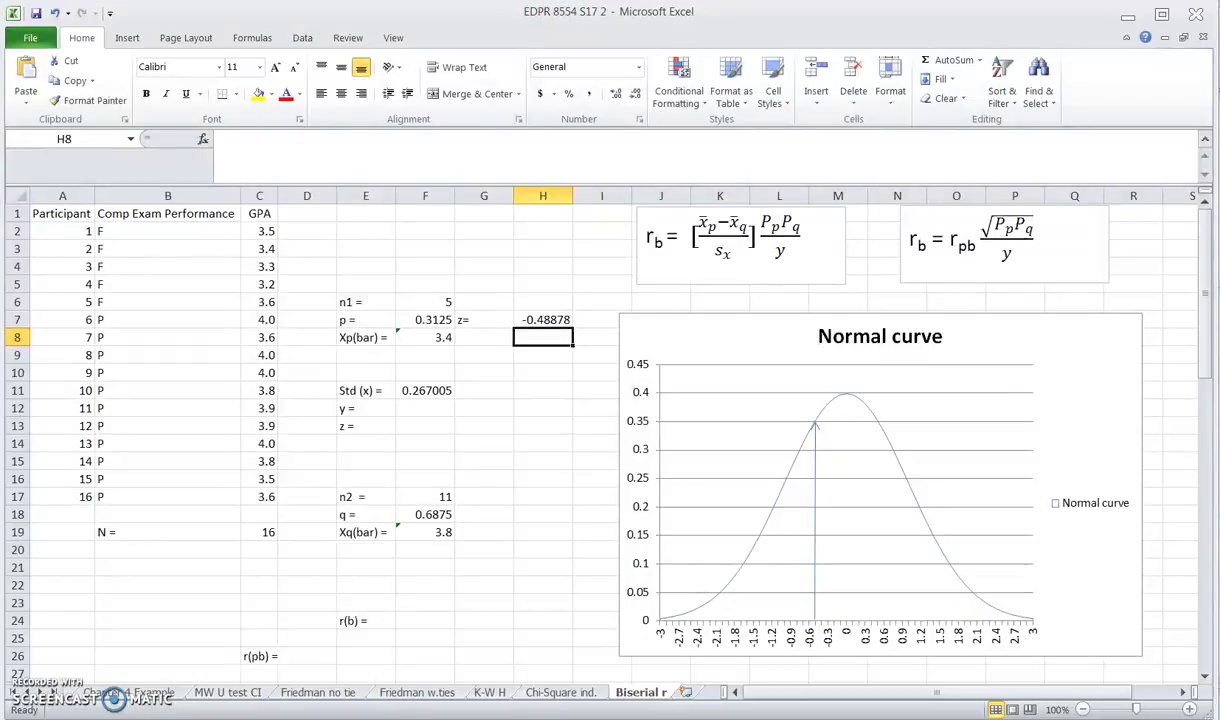
Enter =NORM.S.DIST(H7, FALSE) in F12, giving y = 0.354024
click(425, 408)
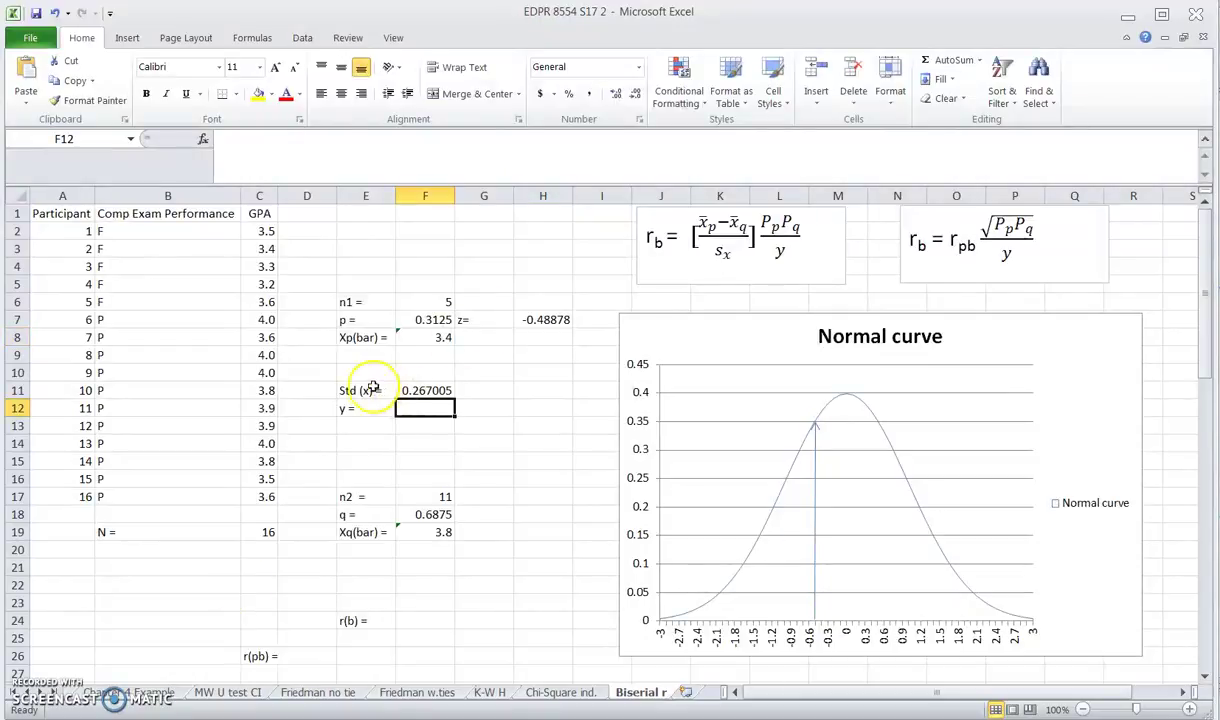
click(356, 405)
click(412, 410)
text(=)
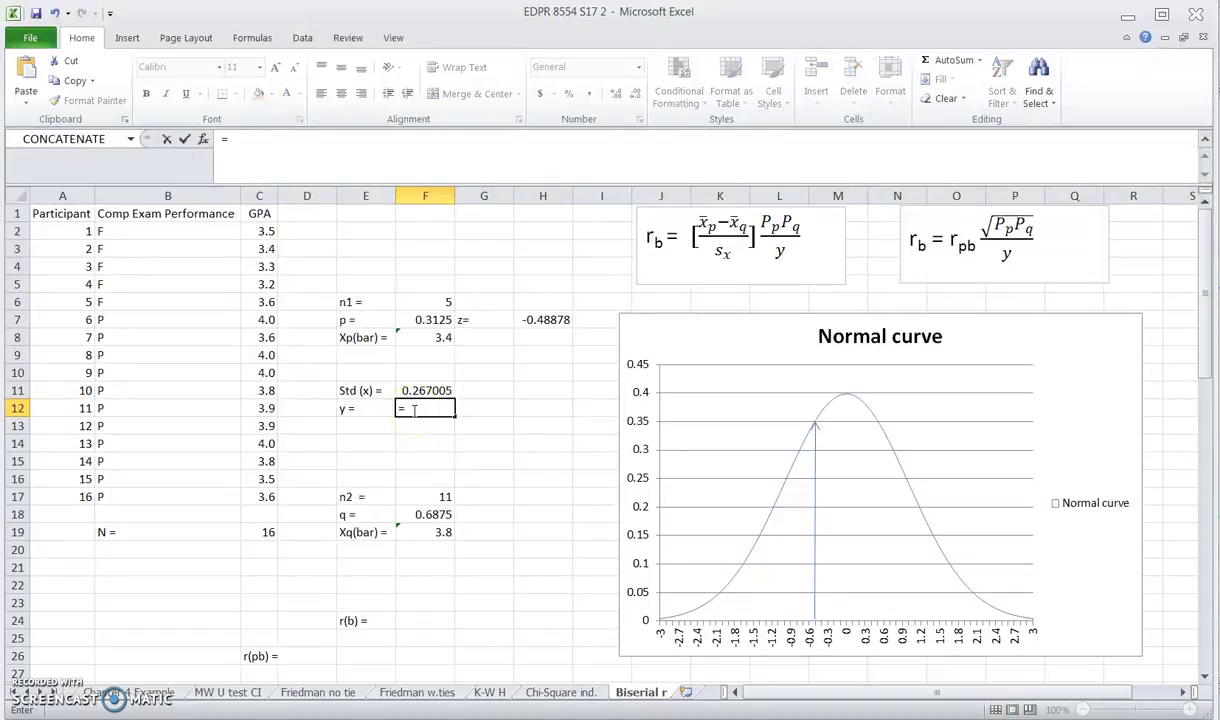
text(n)
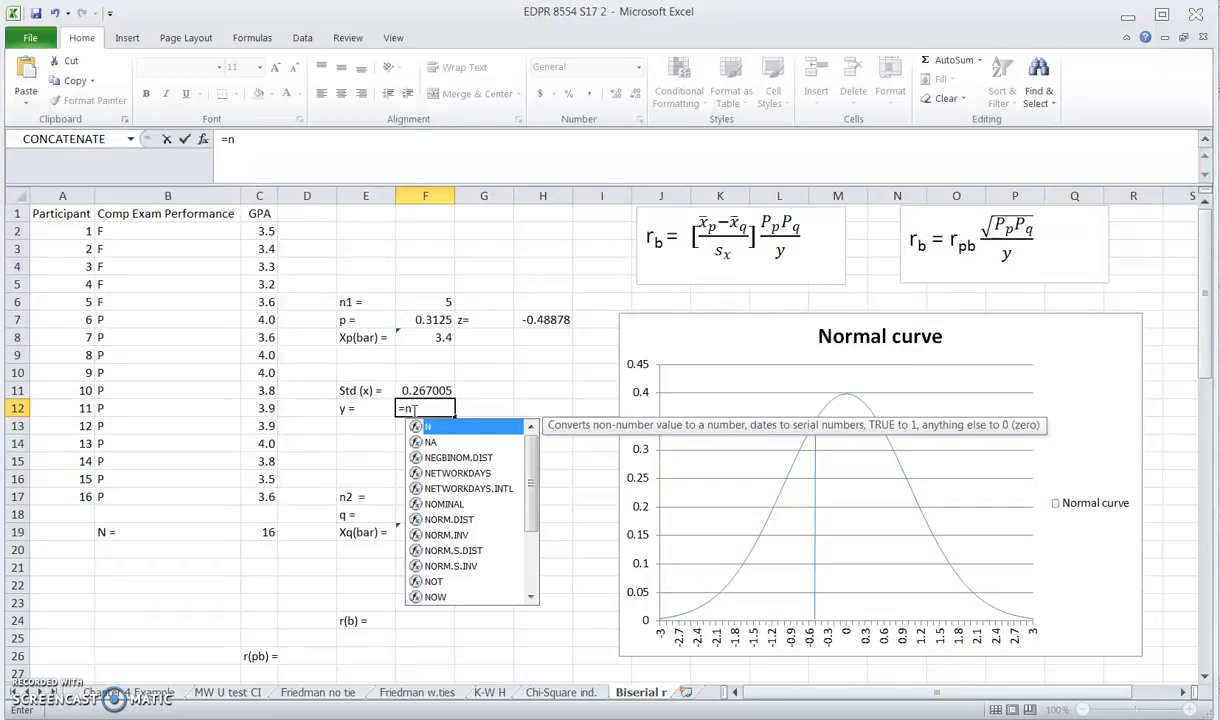
text(or)
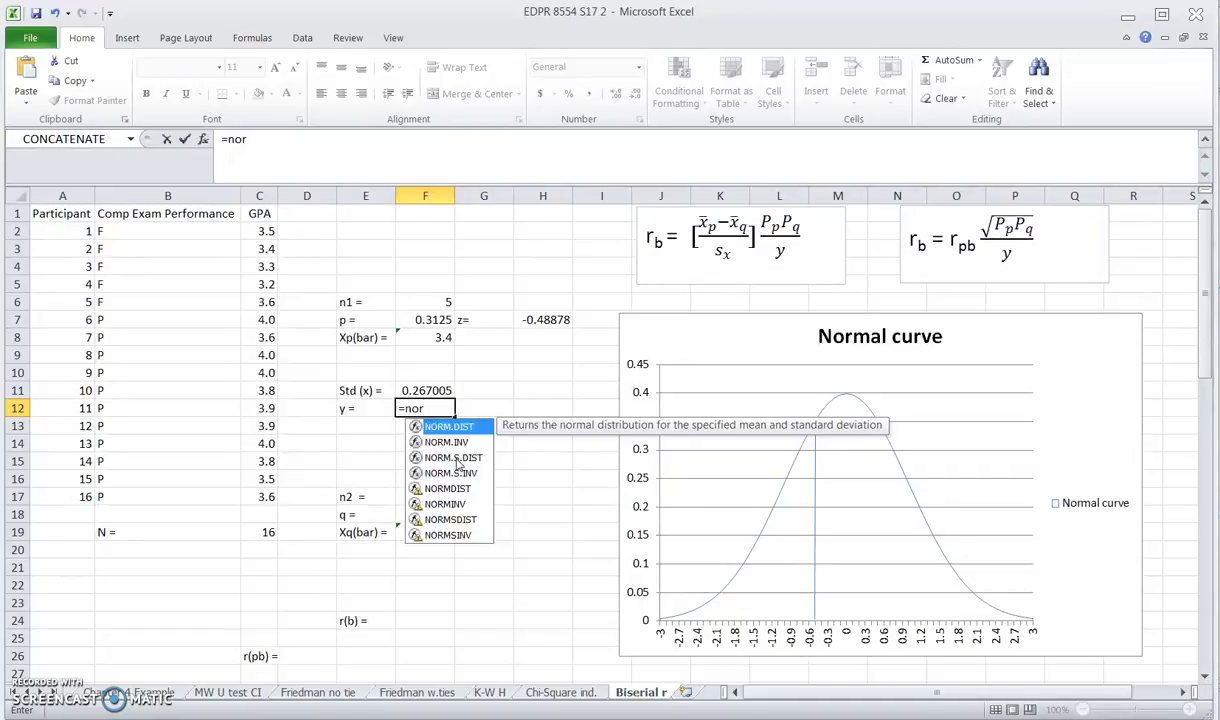
click(455, 458)
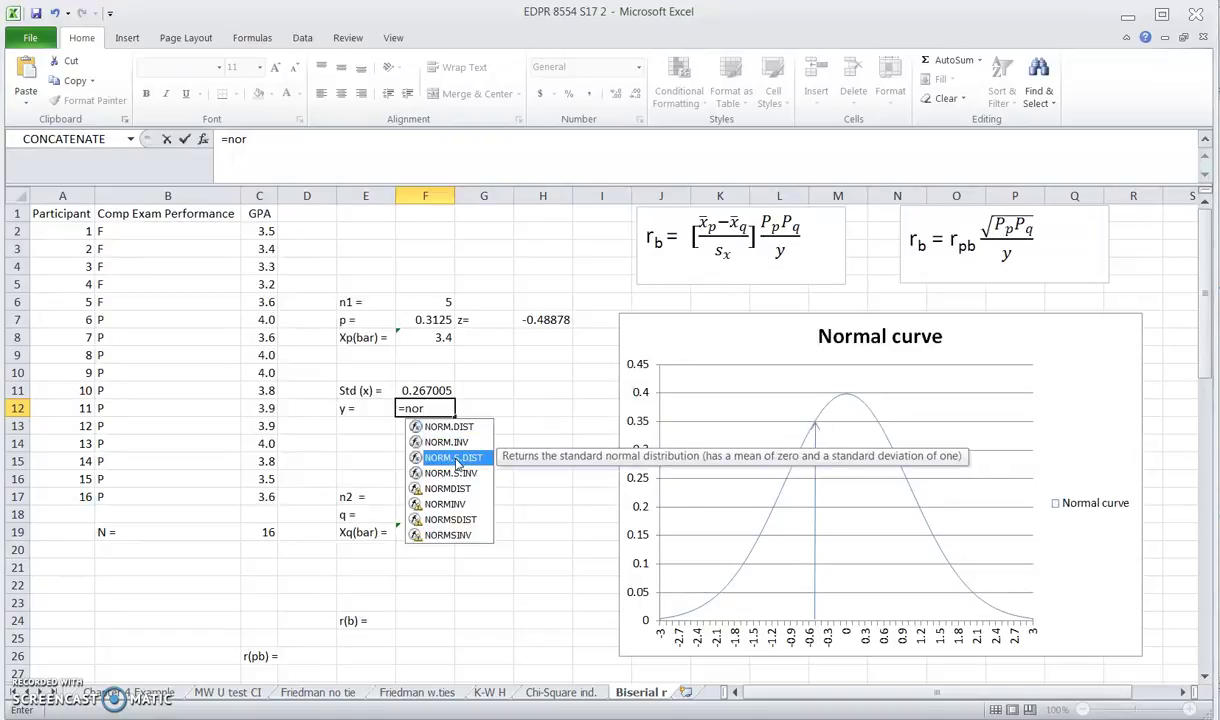
double_click(455, 458)
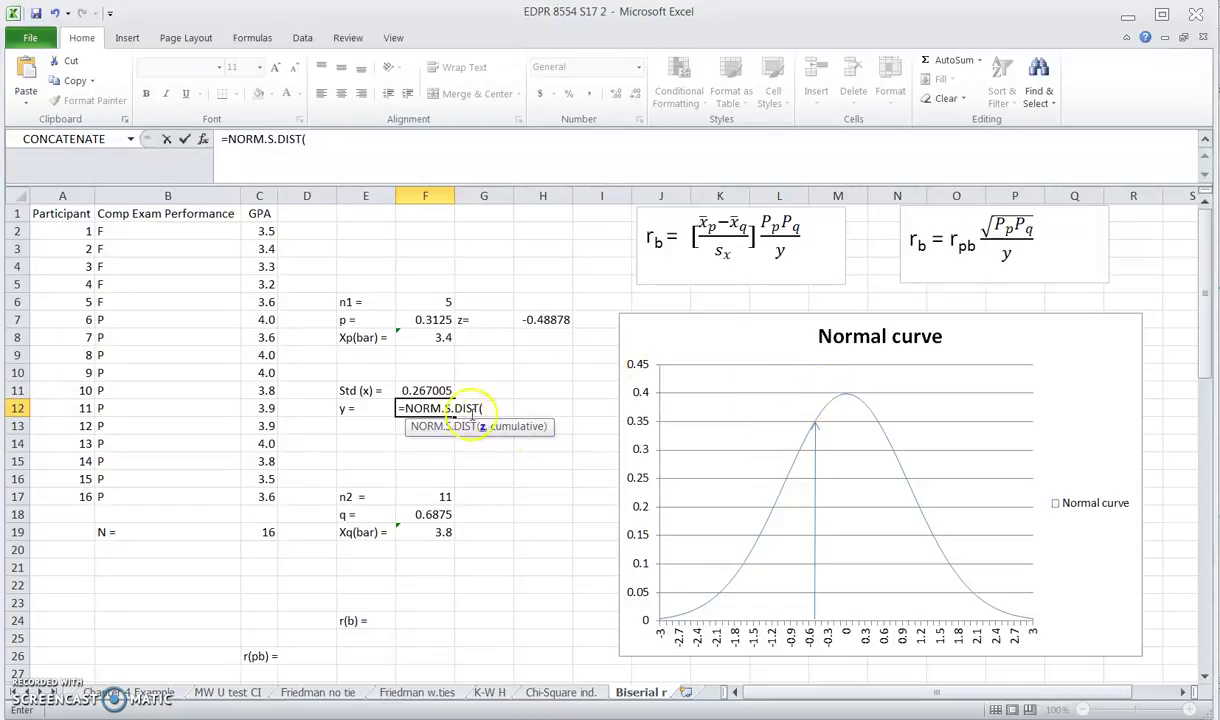
click(554, 319)
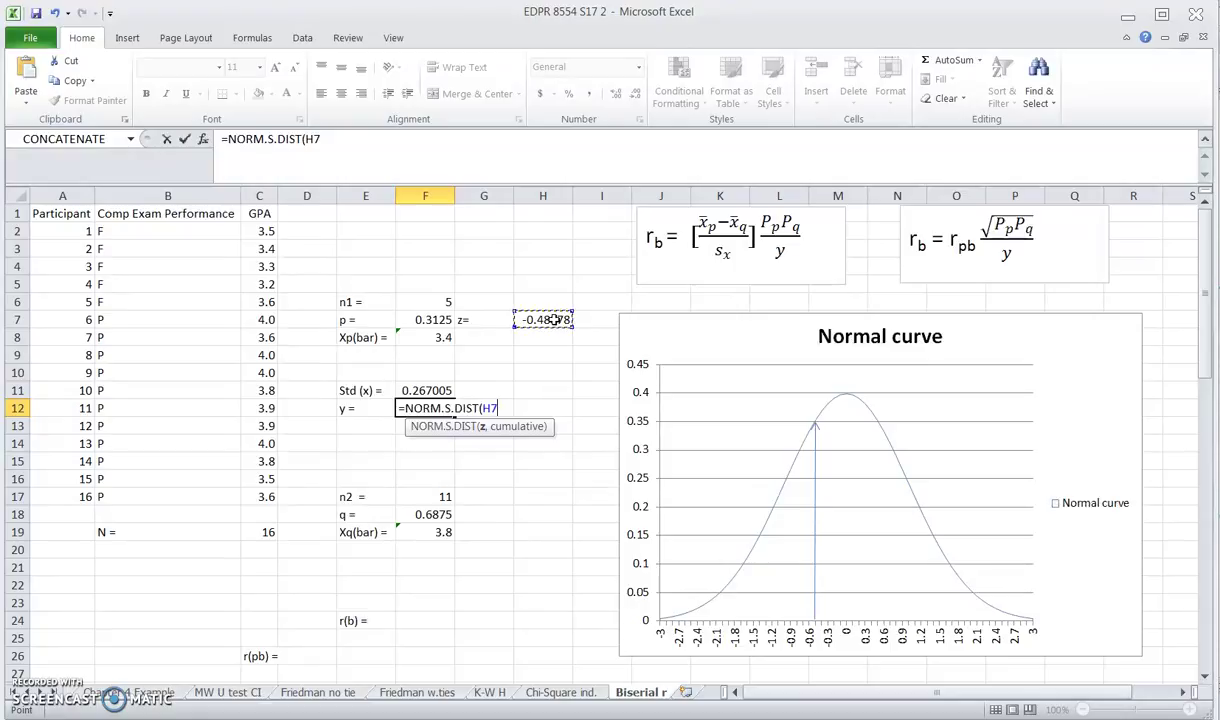
text(,)
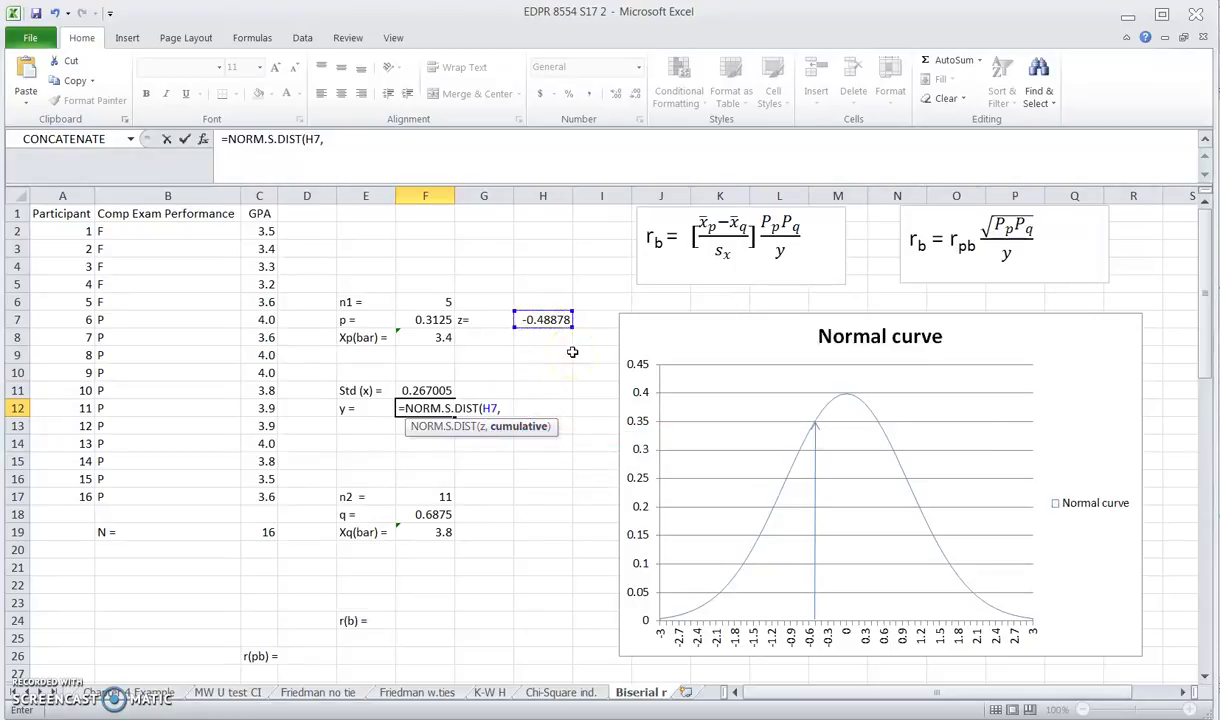
text( false)
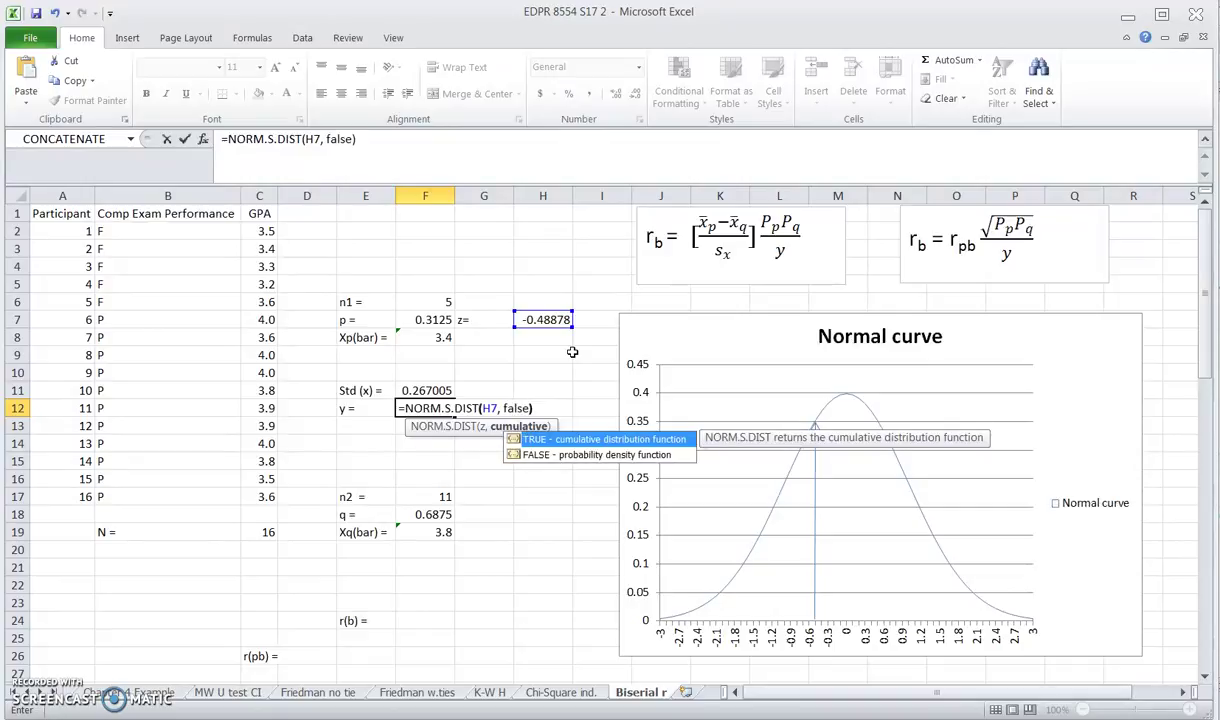
key(Return)
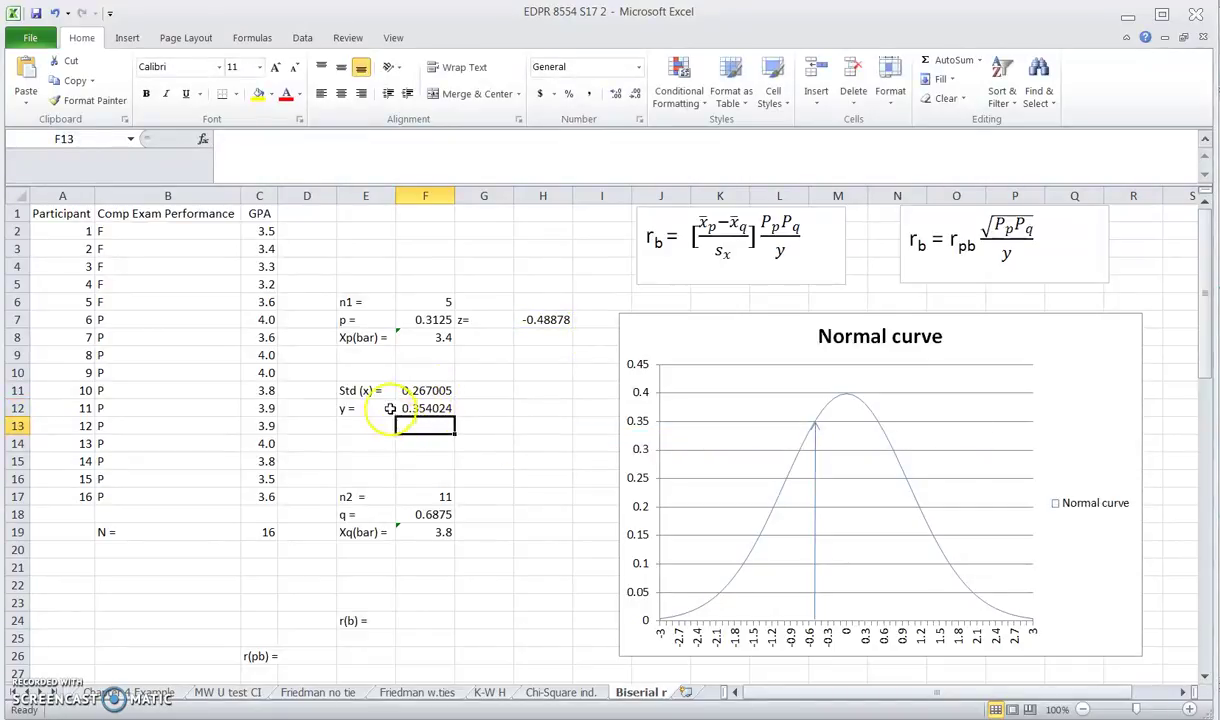
click(410, 409)
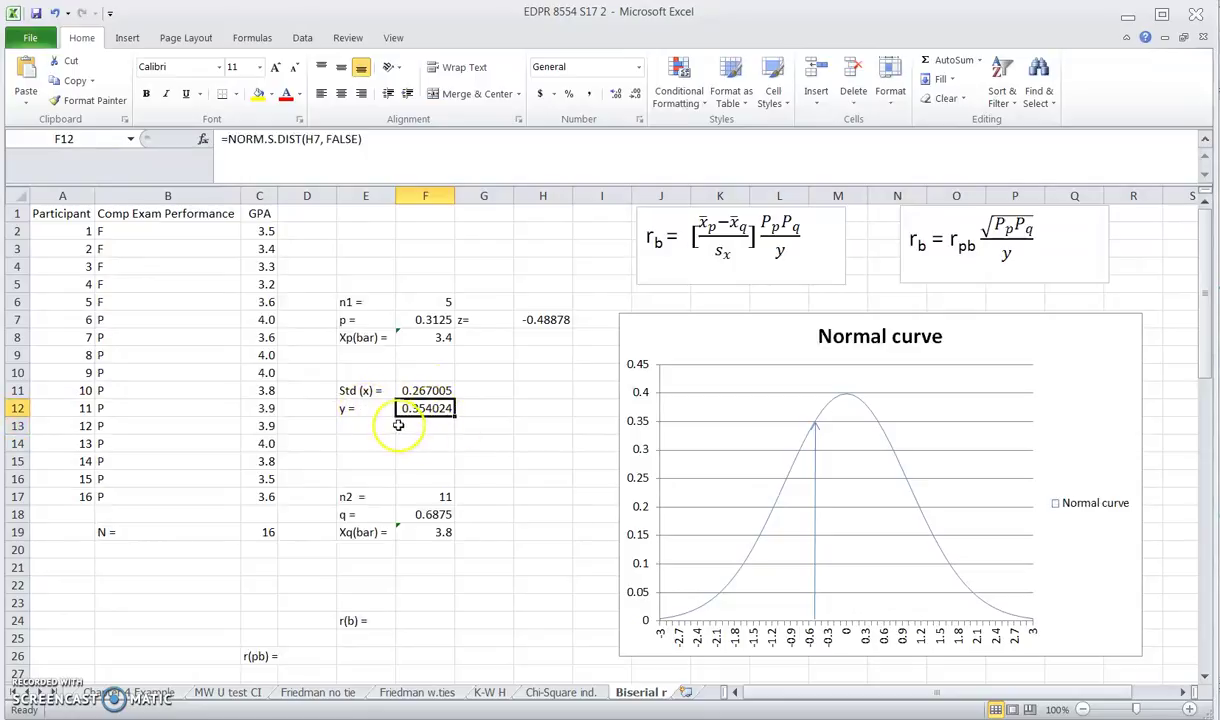
drag(470, 443, 470, 426)
click(418, 428)
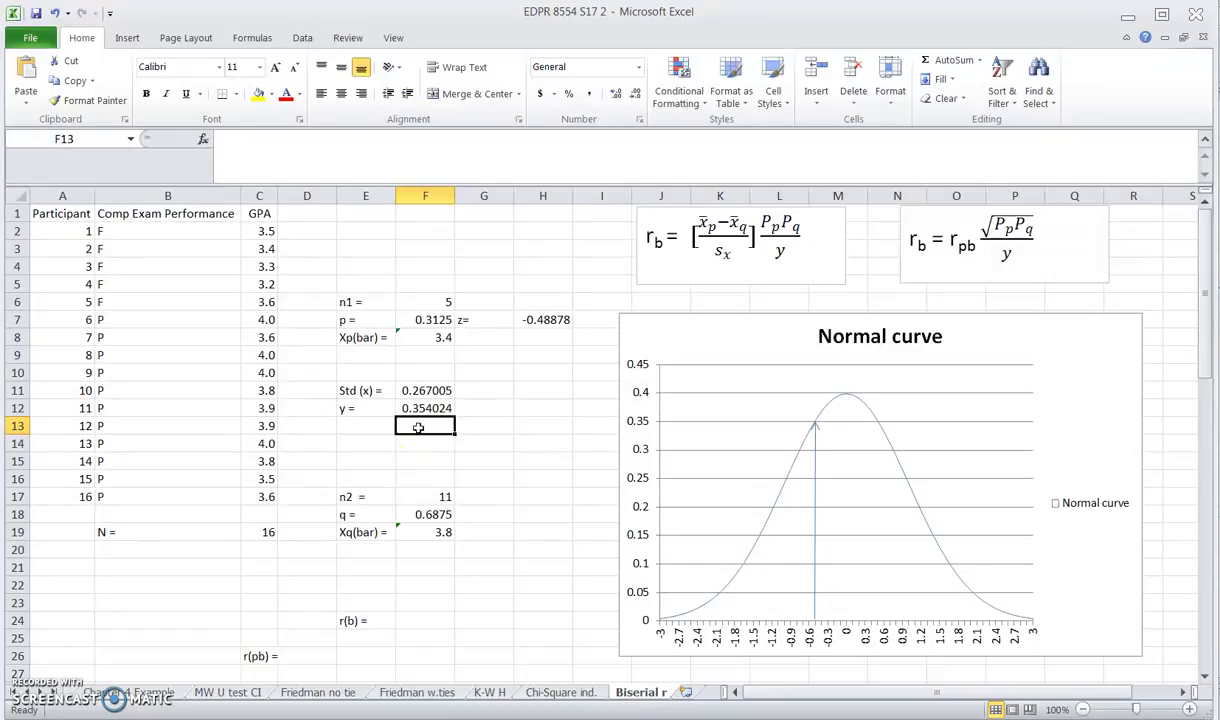
Put 0.3538 in F13 below y and begin a formula in the r(b) cell F24
text(0.3)
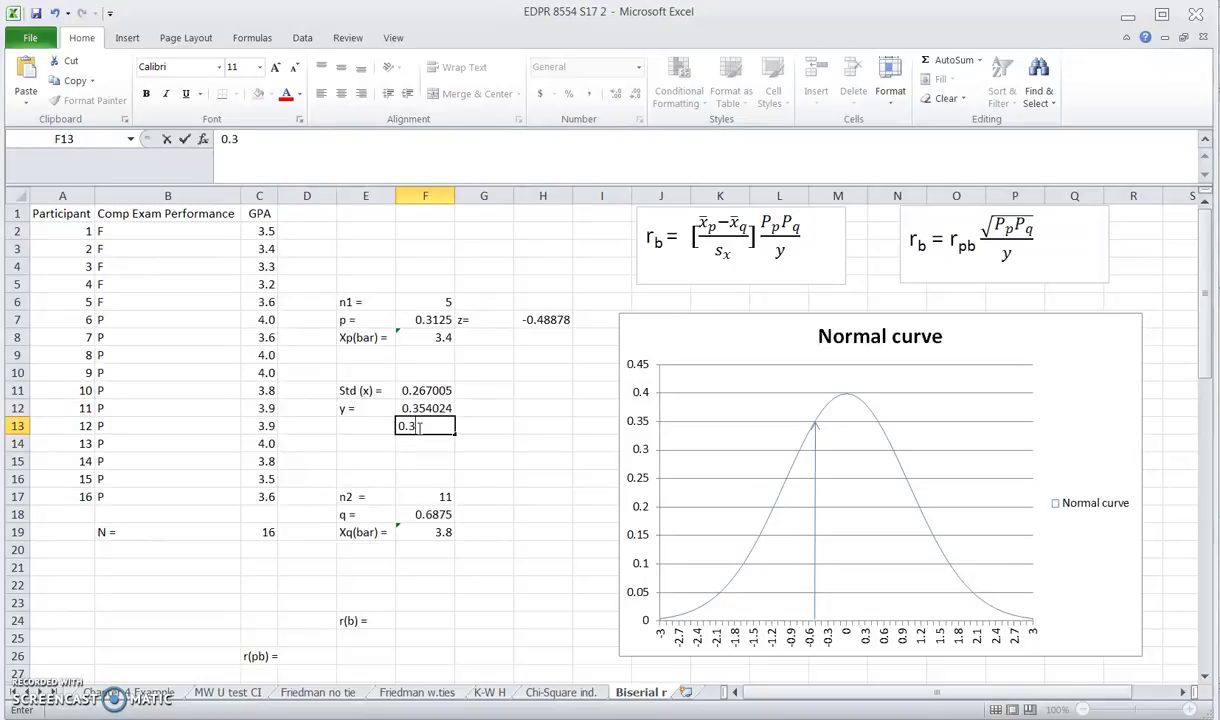
text(538)
click(474, 430)
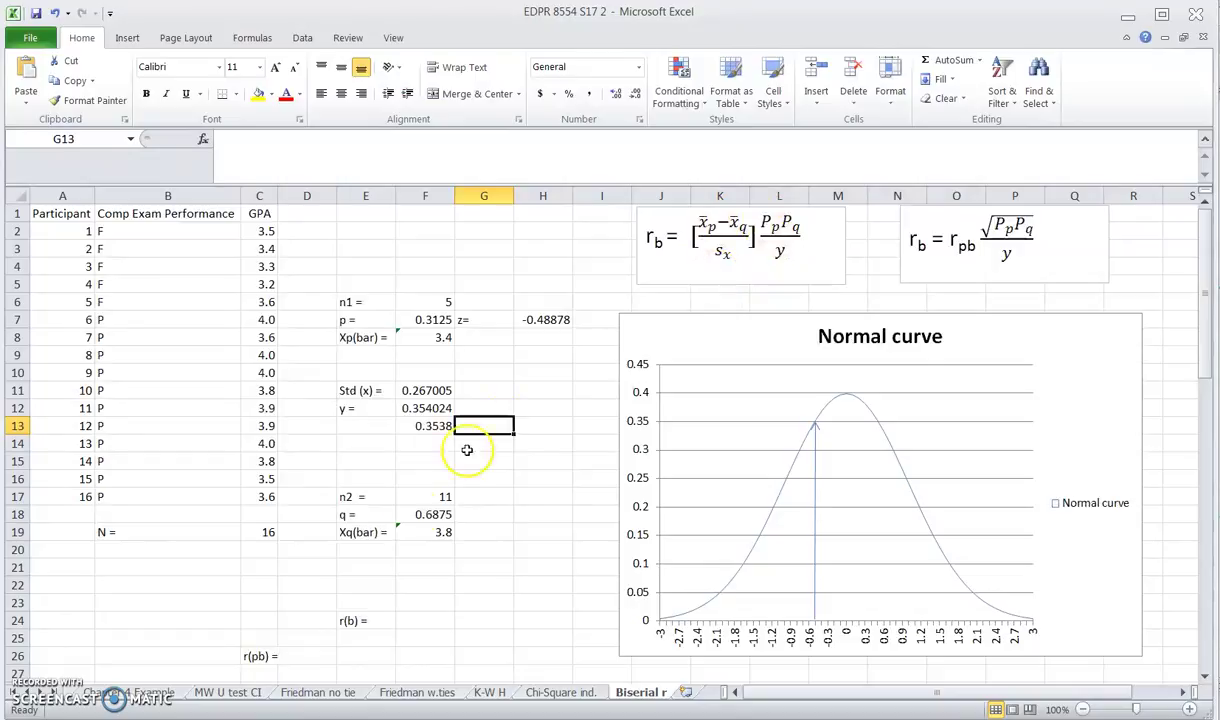
click(433, 620)
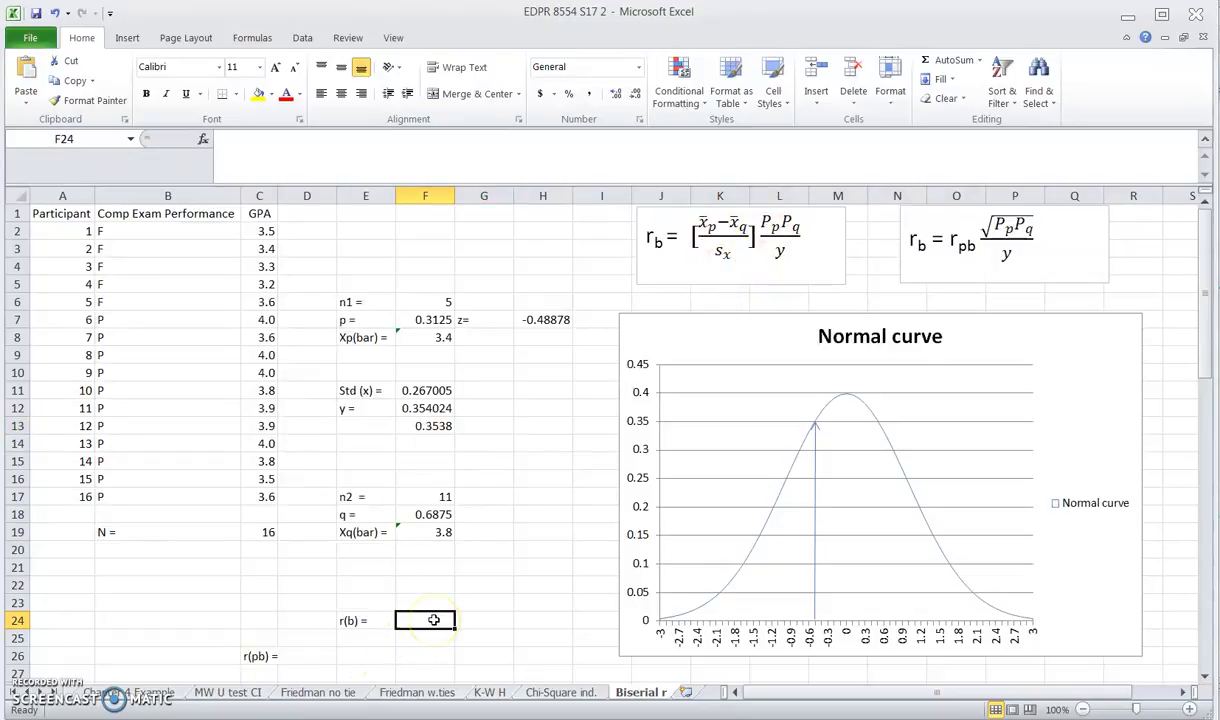
text(=()
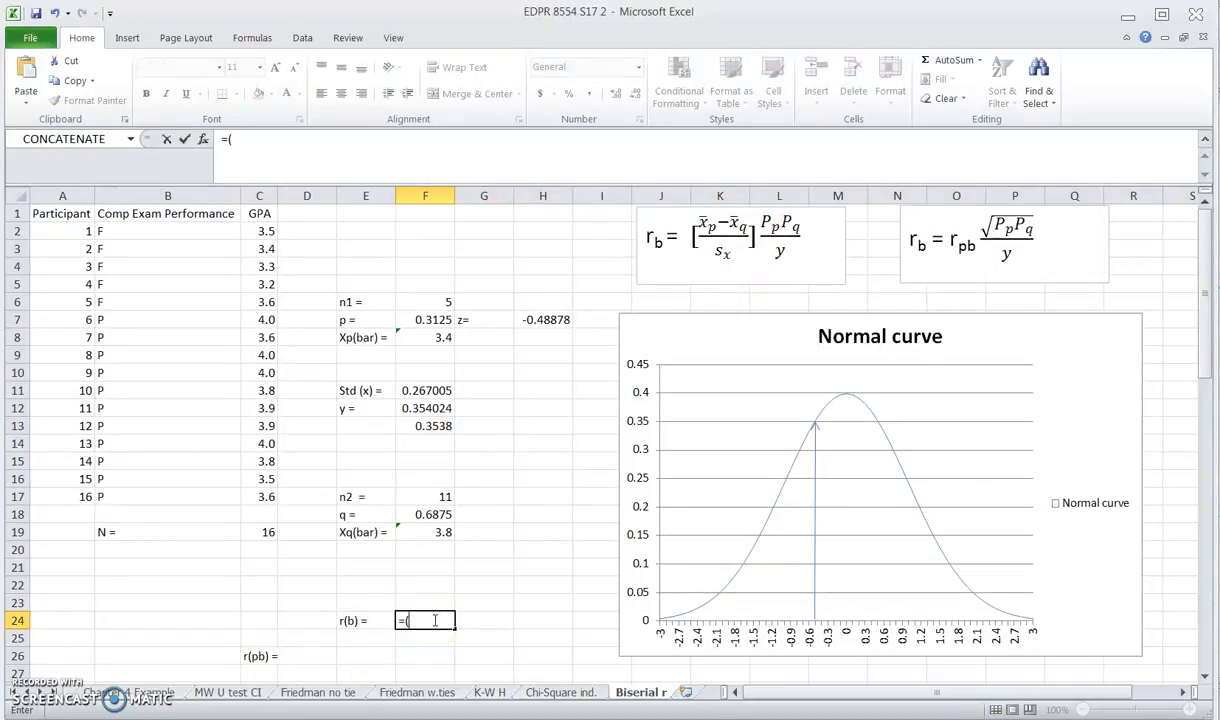
Complete r(b) in F24 as =(F8-F19)/F11*F7*F18/F12, giving -0.97113
click(433, 341)
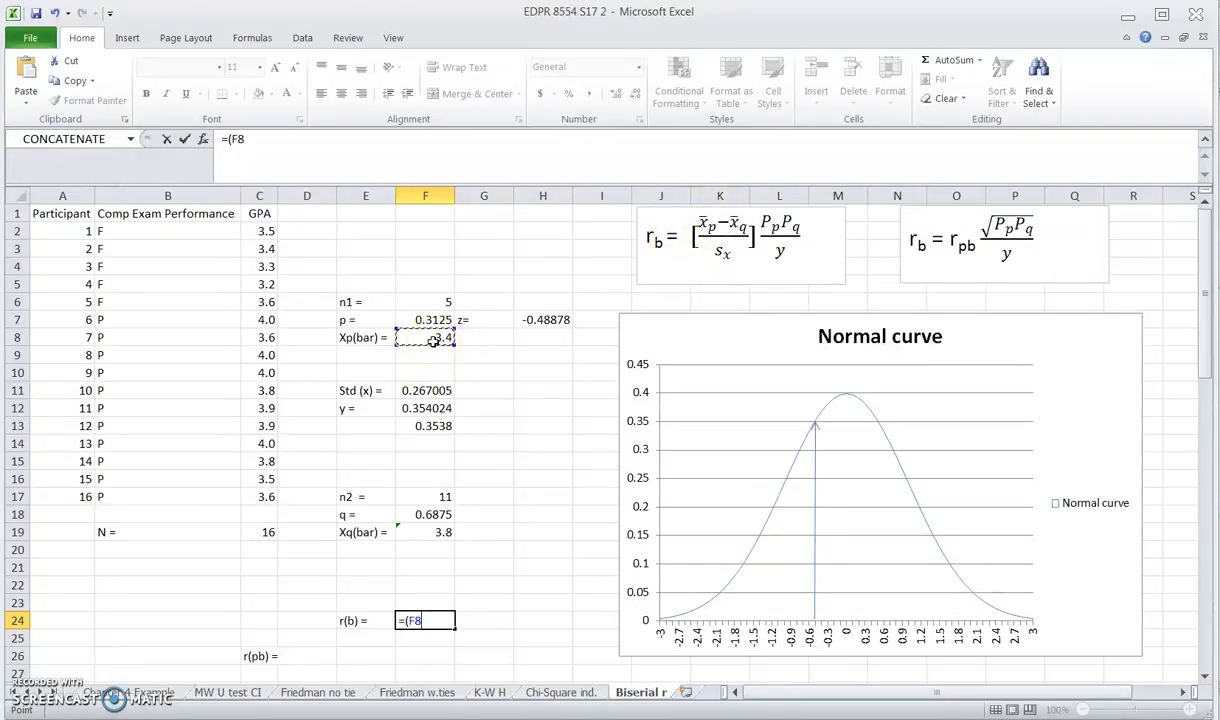
text(-)
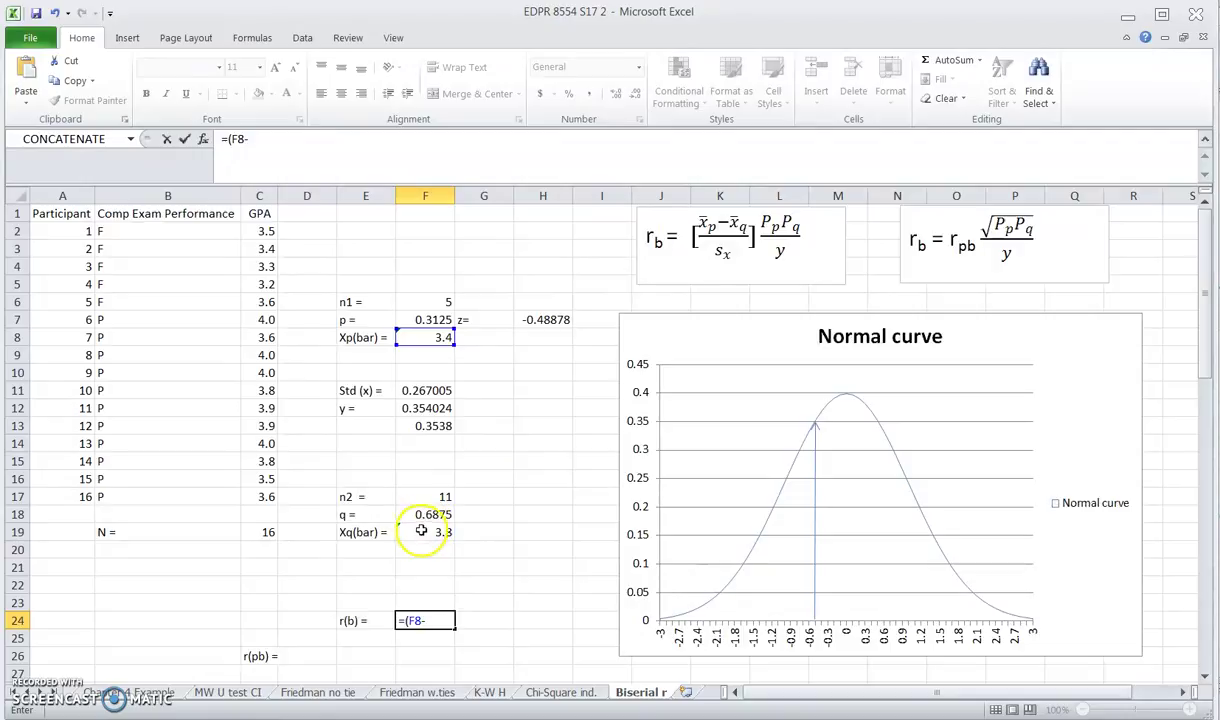
click(417, 533)
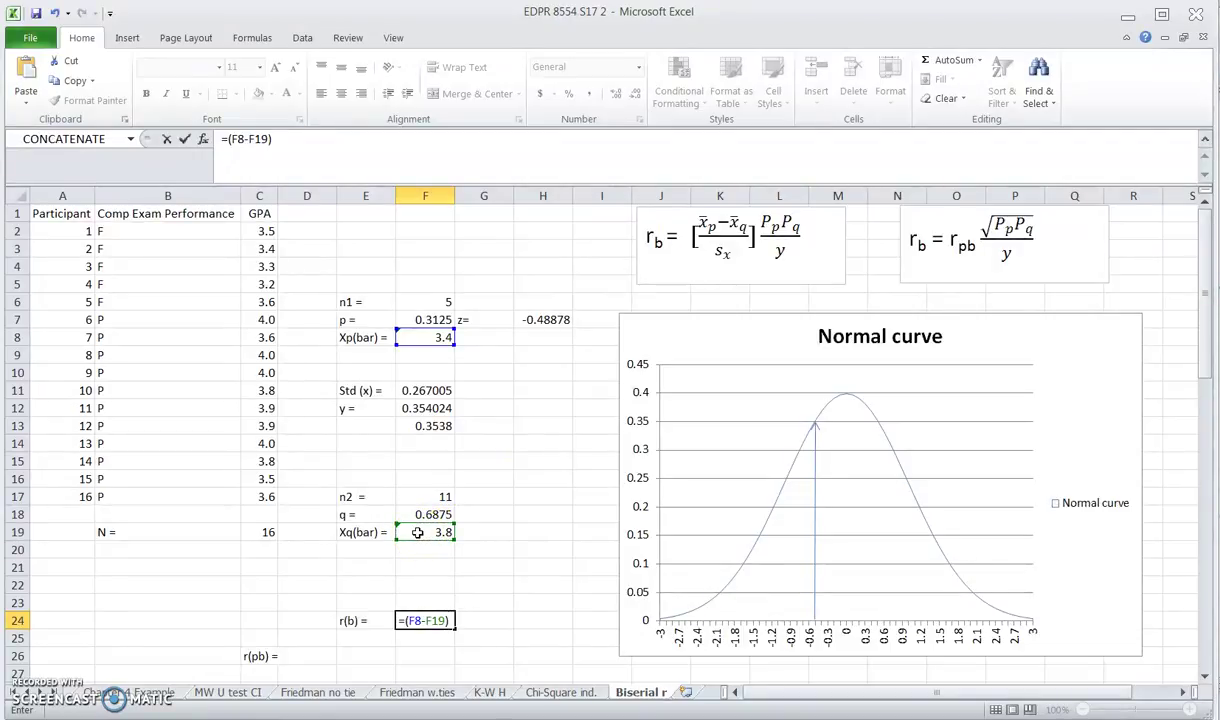
click(420, 390)
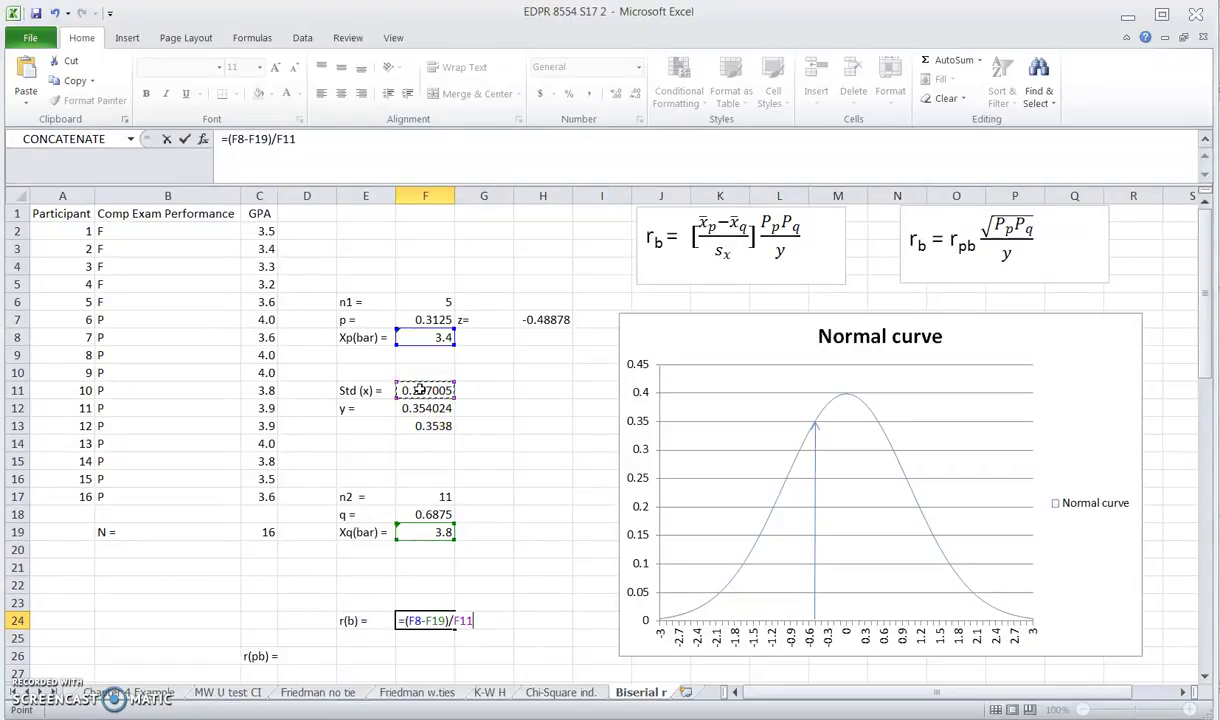
text(*)
click(422, 318)
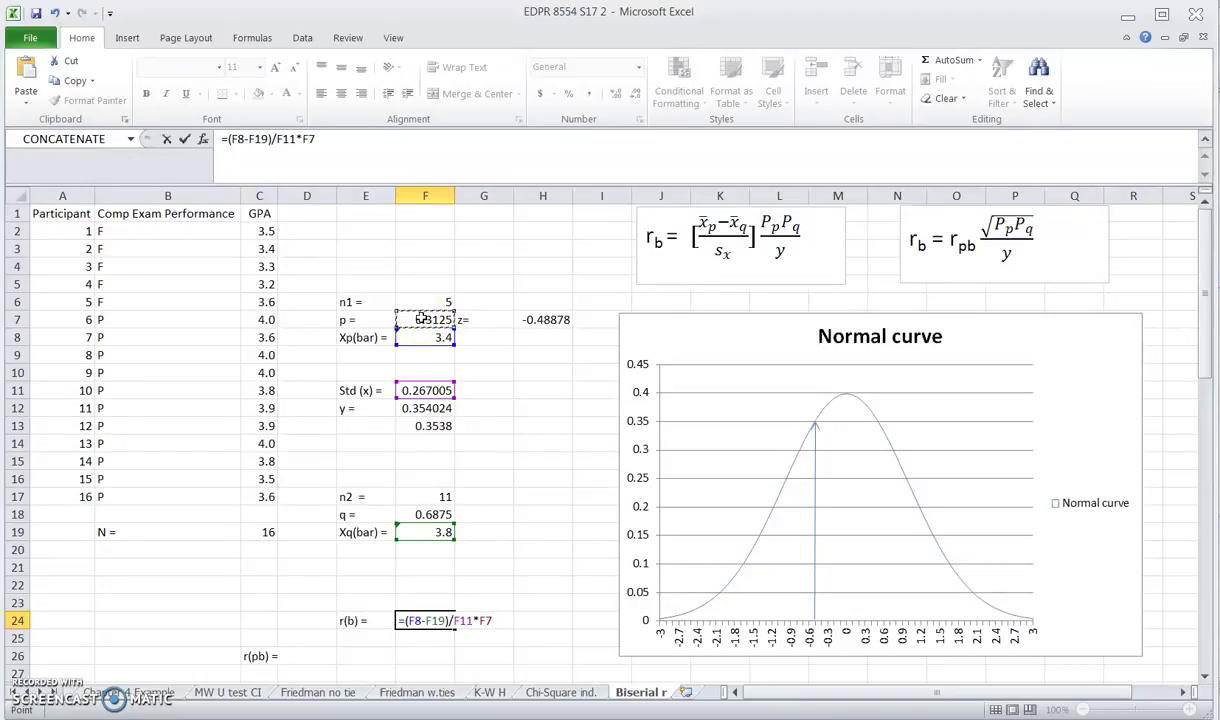
text(*)
click(403, 511)
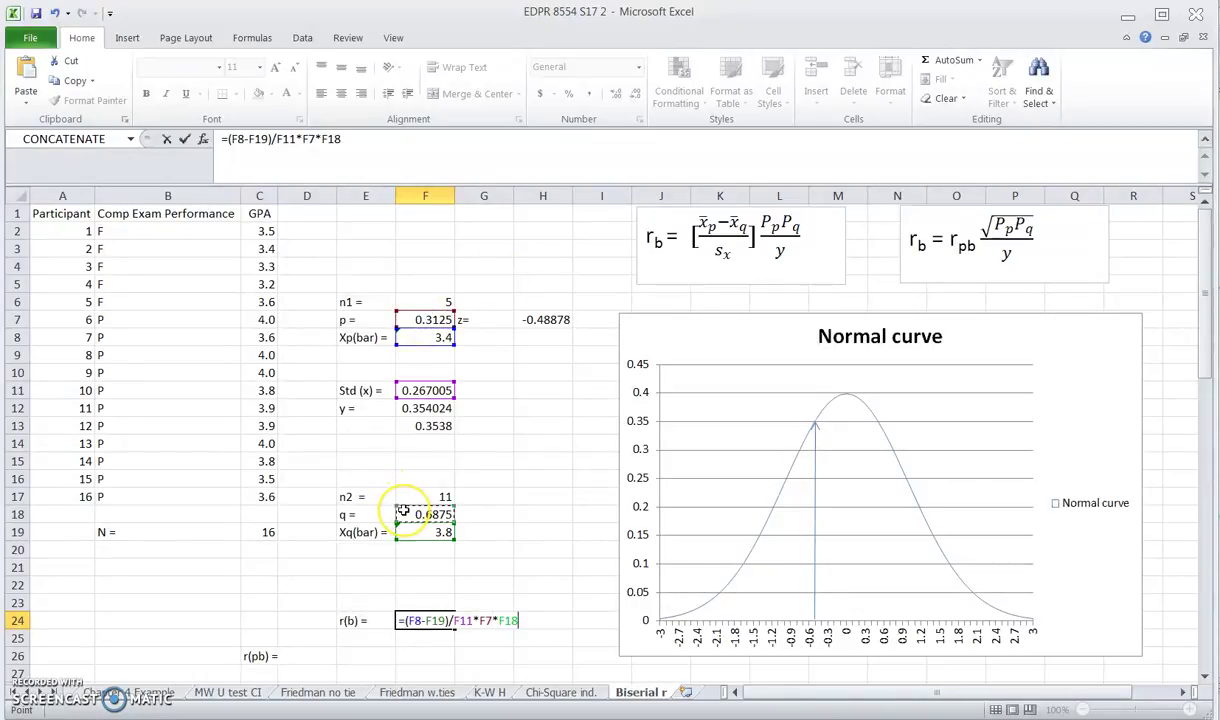
click(425, 409)
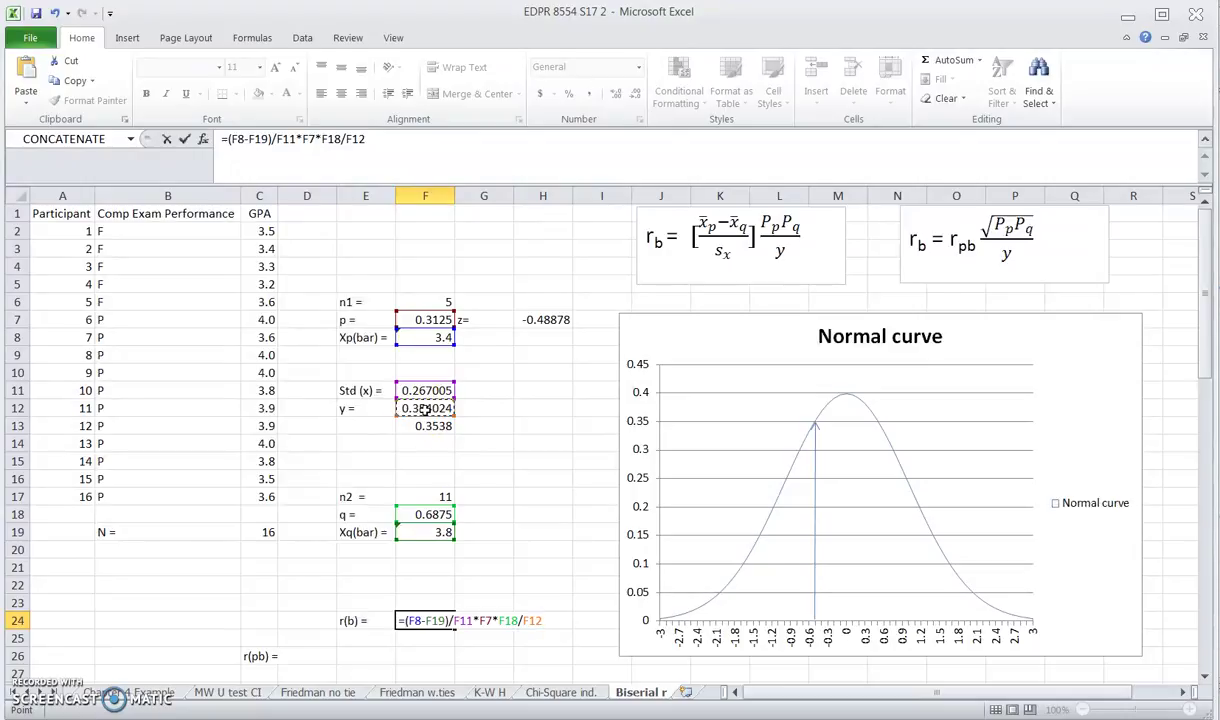
key(Return)
key(Up)
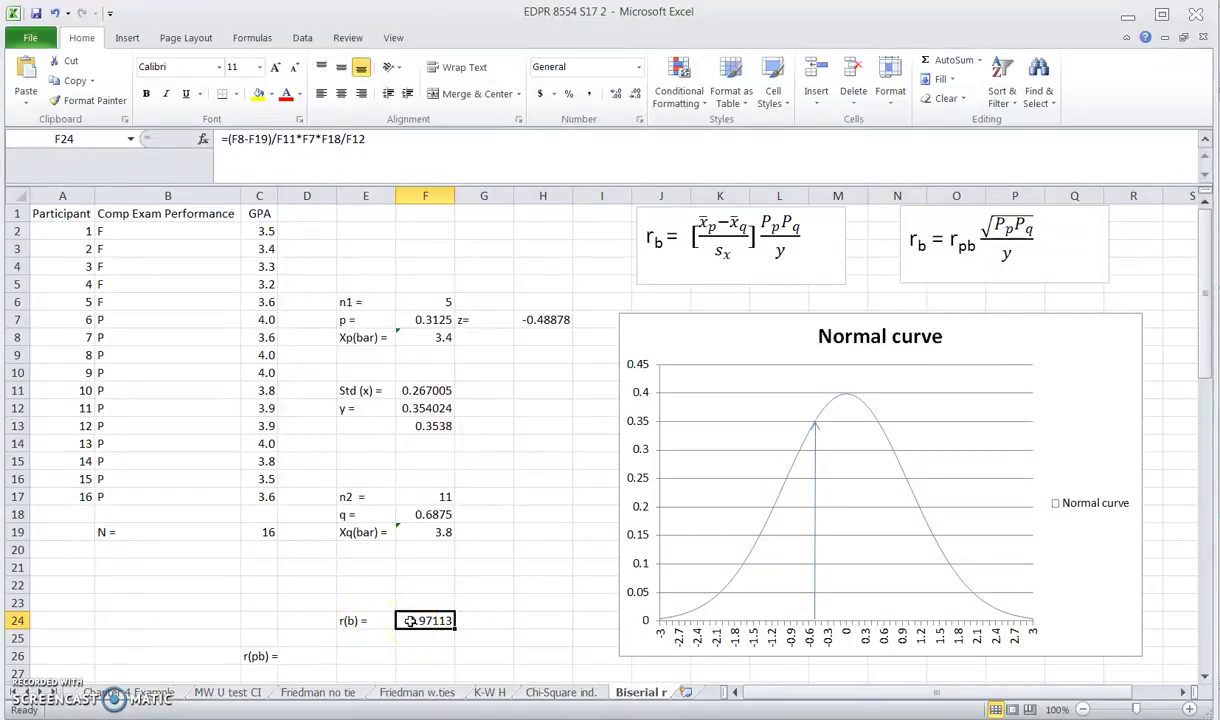
click(416, 622)
click(543, 496)
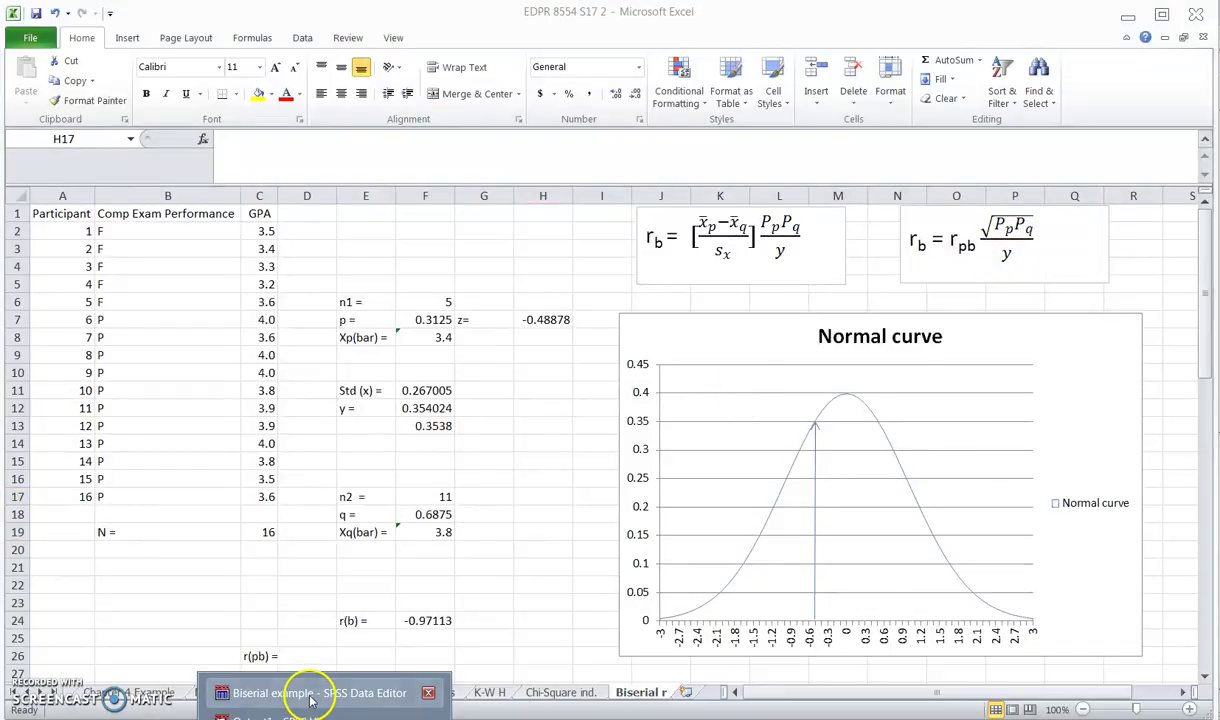
In SPSS, run a bivariate Pearson correlation of Comp exam performance with GPA, yielding .766
click(313, 695)
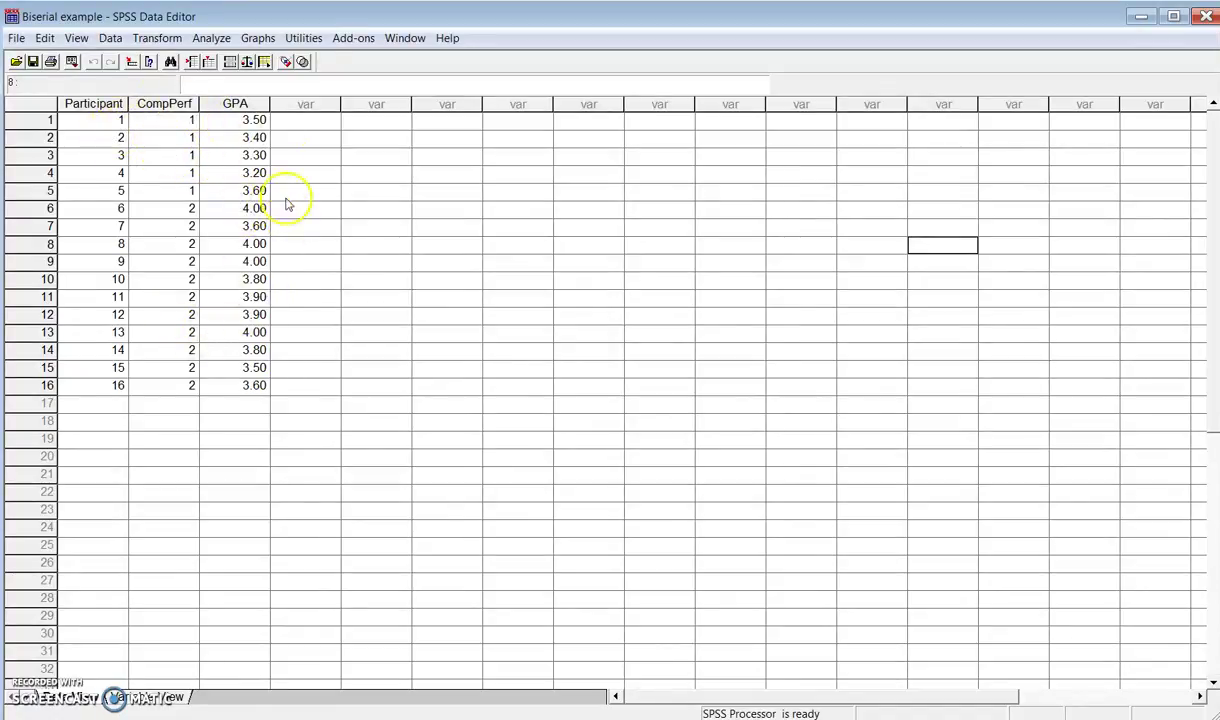
click(210, 38)
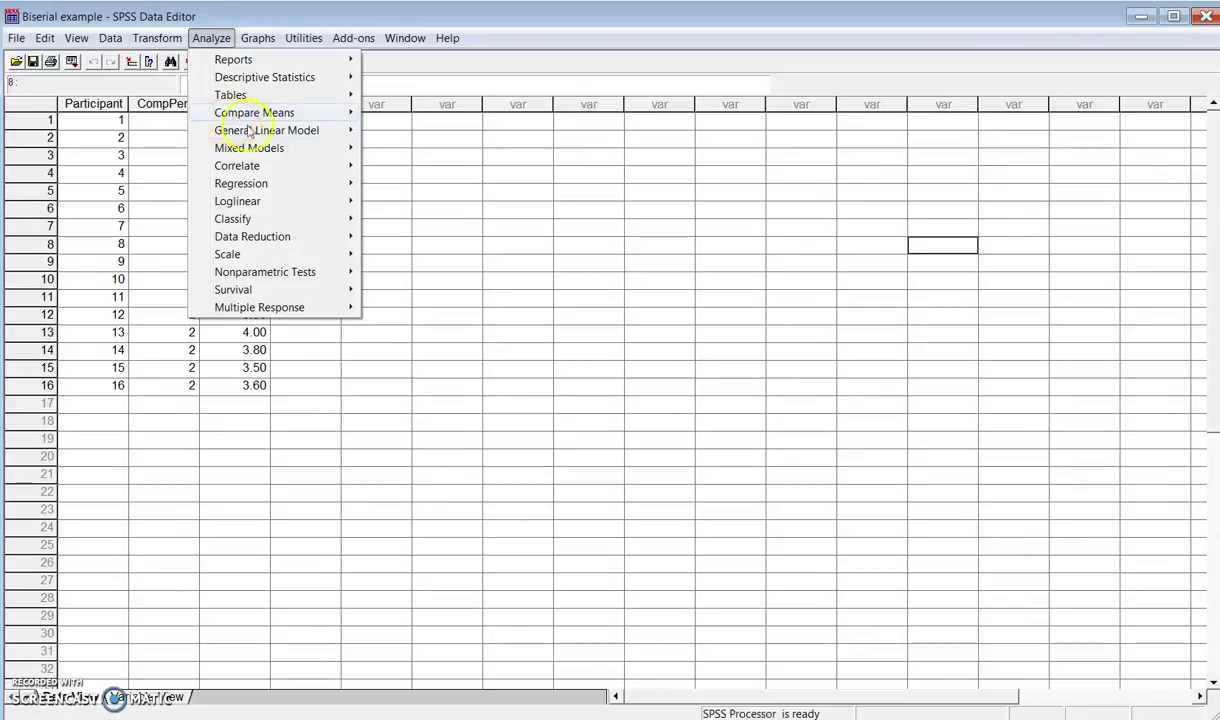
mouse_move(240, 165)
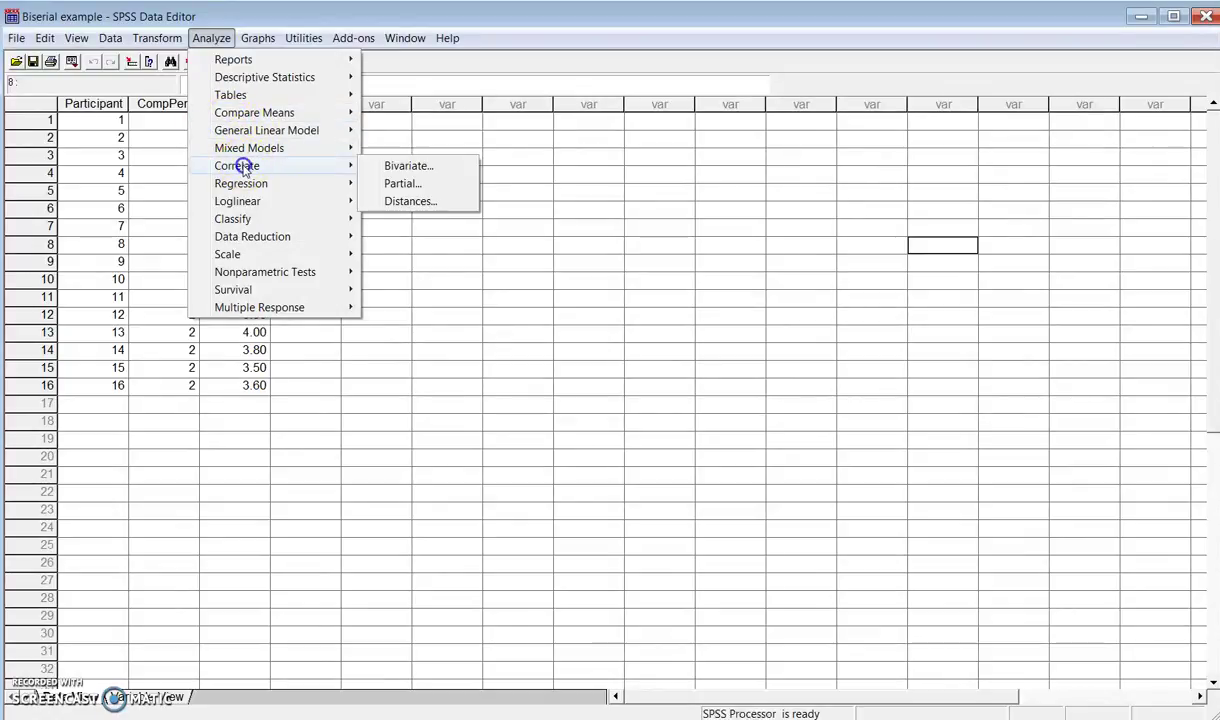
click(410, 168)
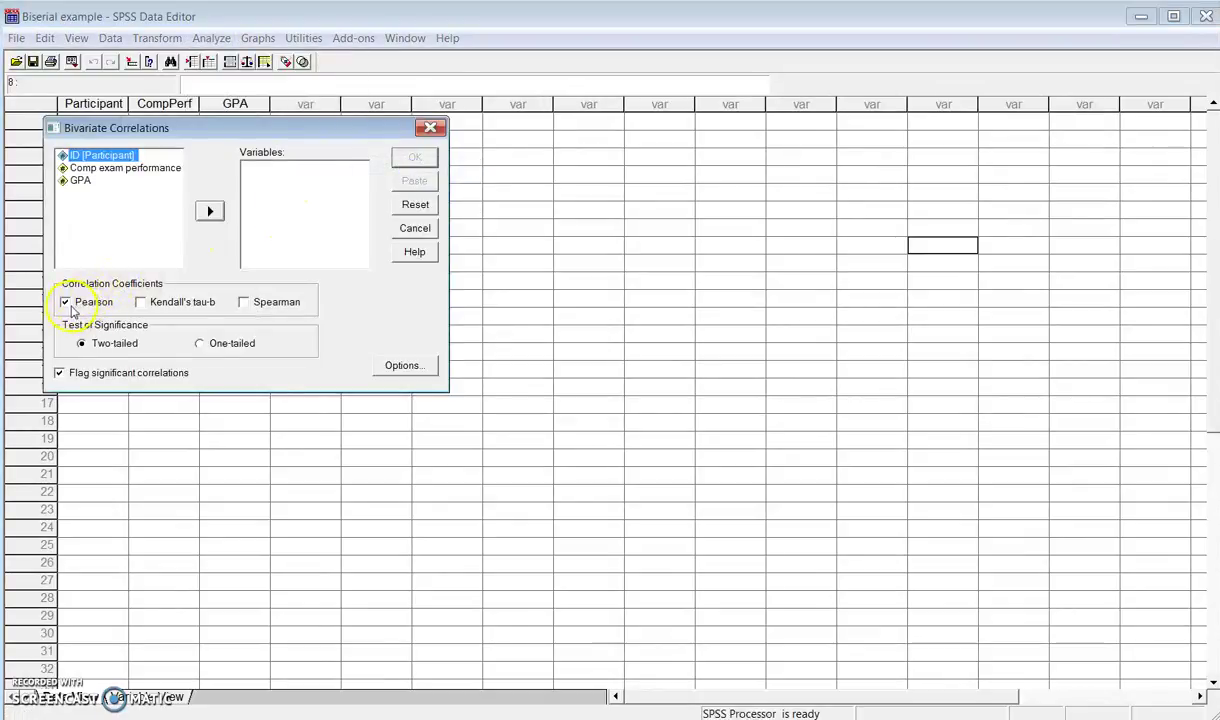
click(108, 168)
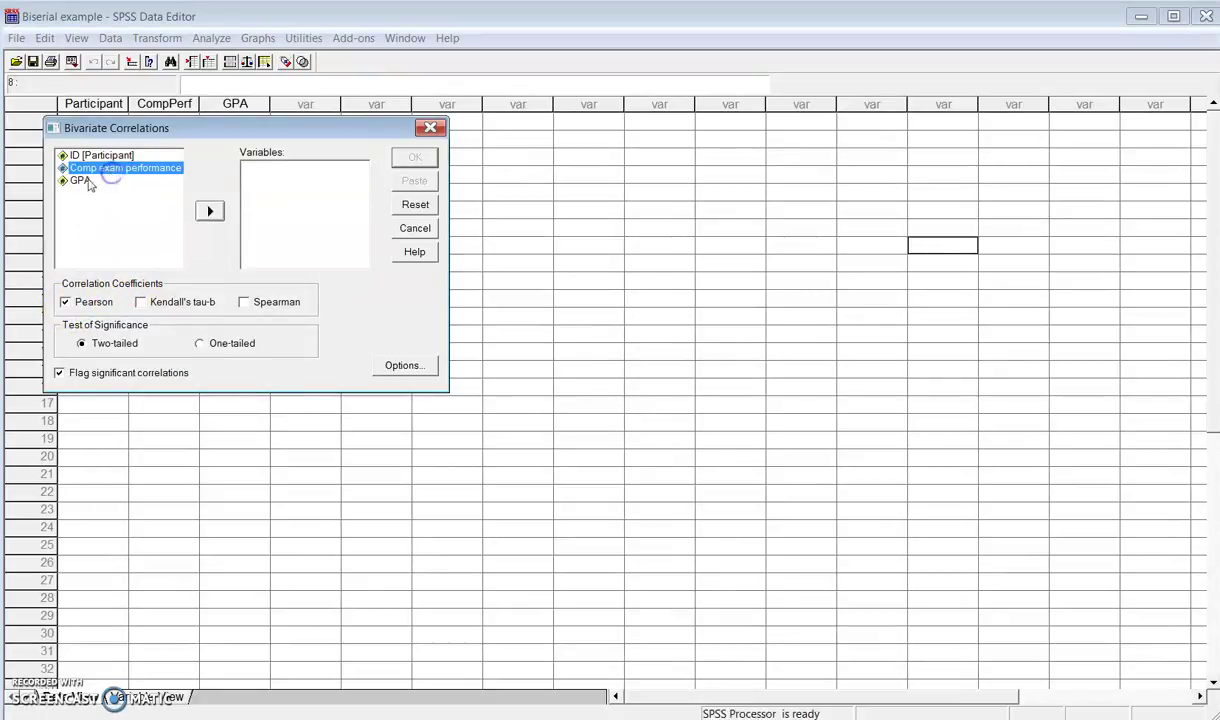
click(211, 210)
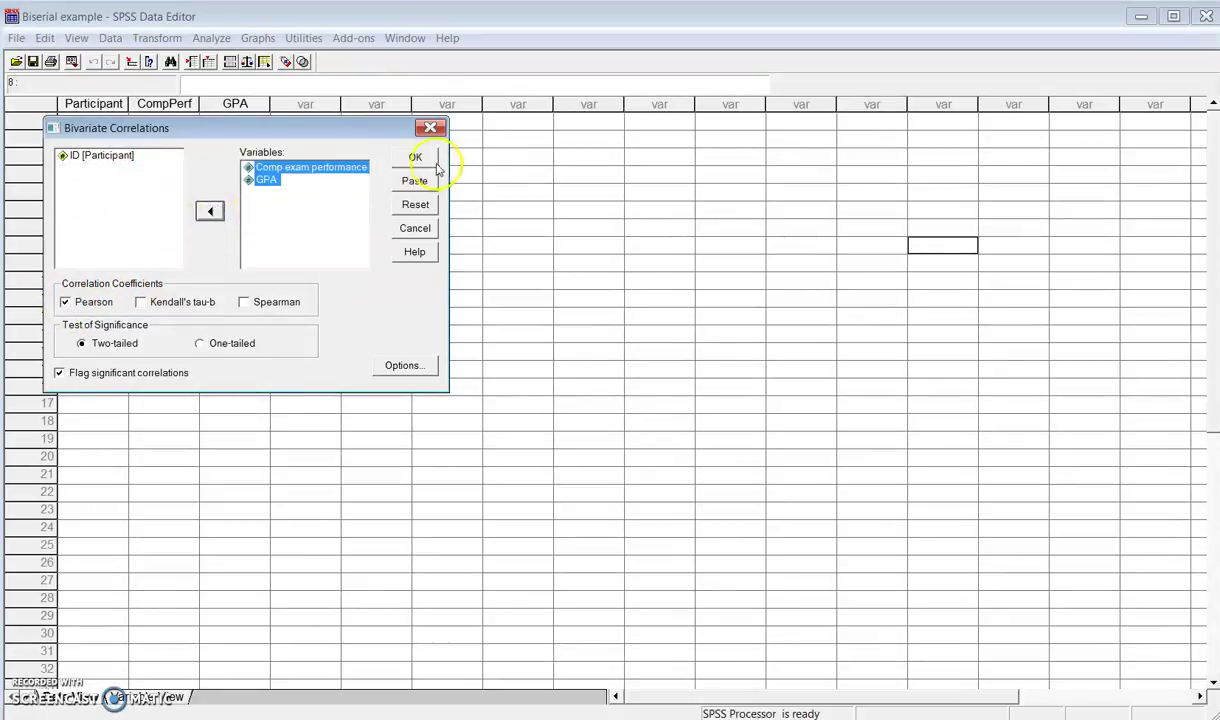
click(416, 158)
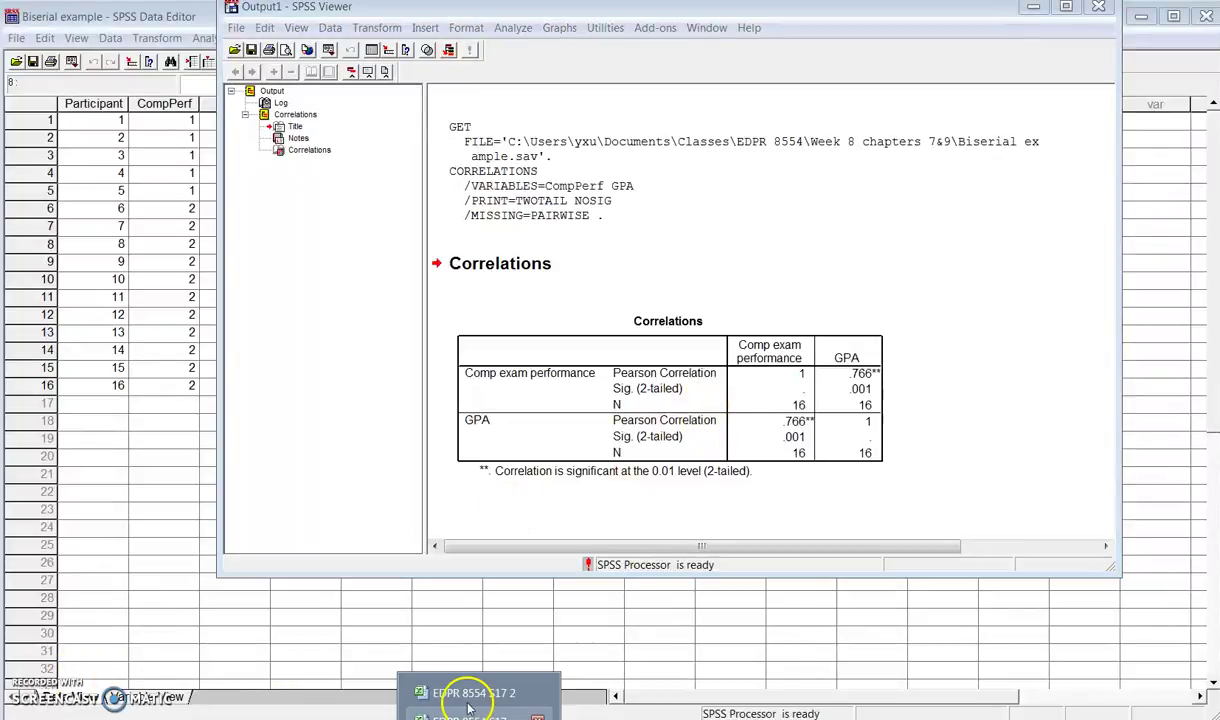
click(458, 682)
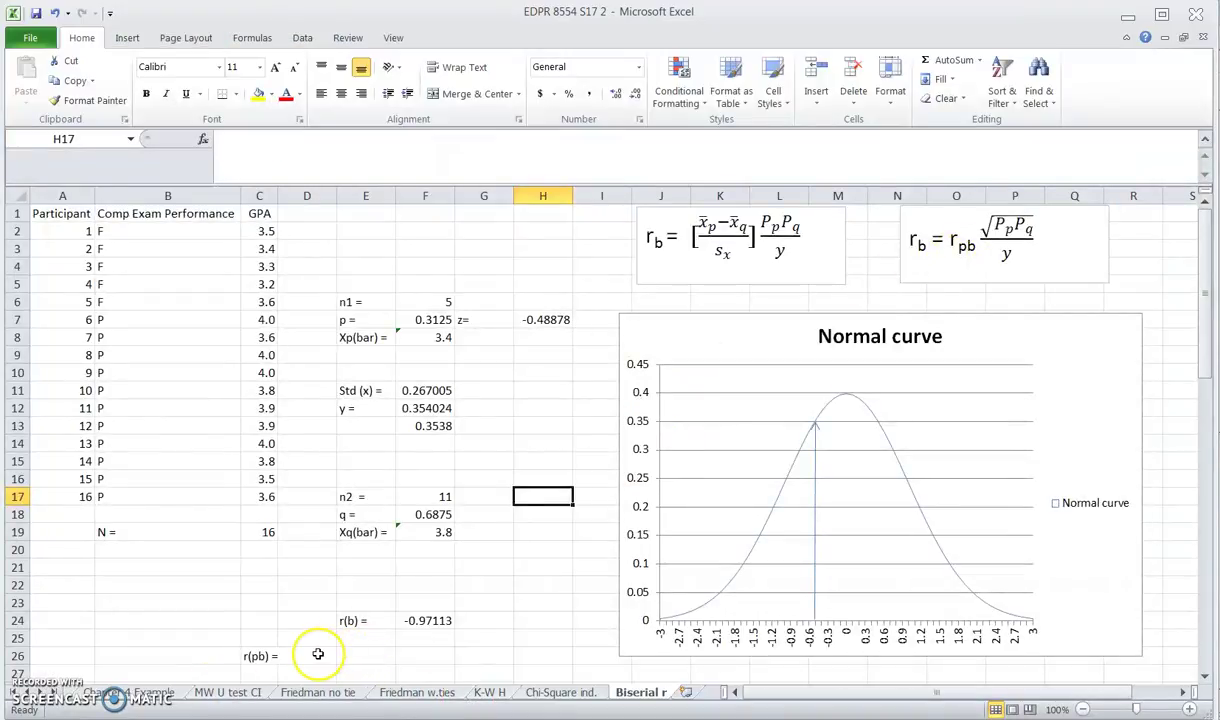
Enter =.766*sqrt(F7*F18)/F12 in D26, giving r(b) = 1.002899
click(318, 654)
text(=.766*sqr)
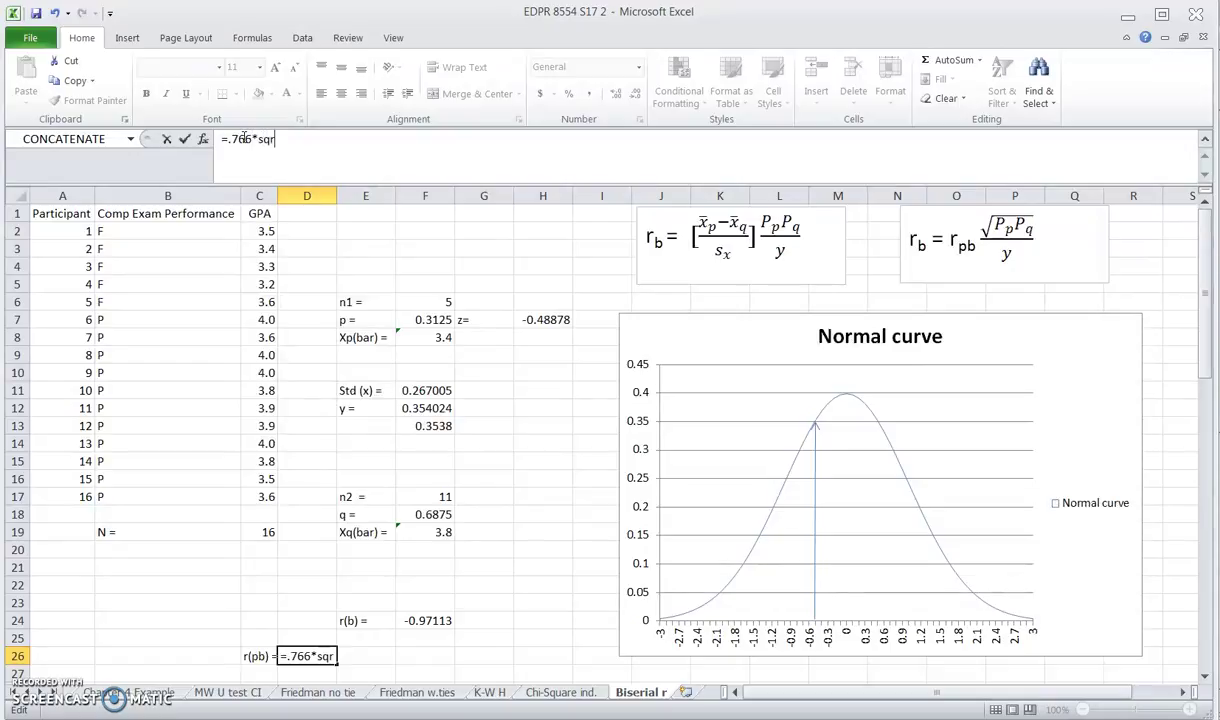
text(t()
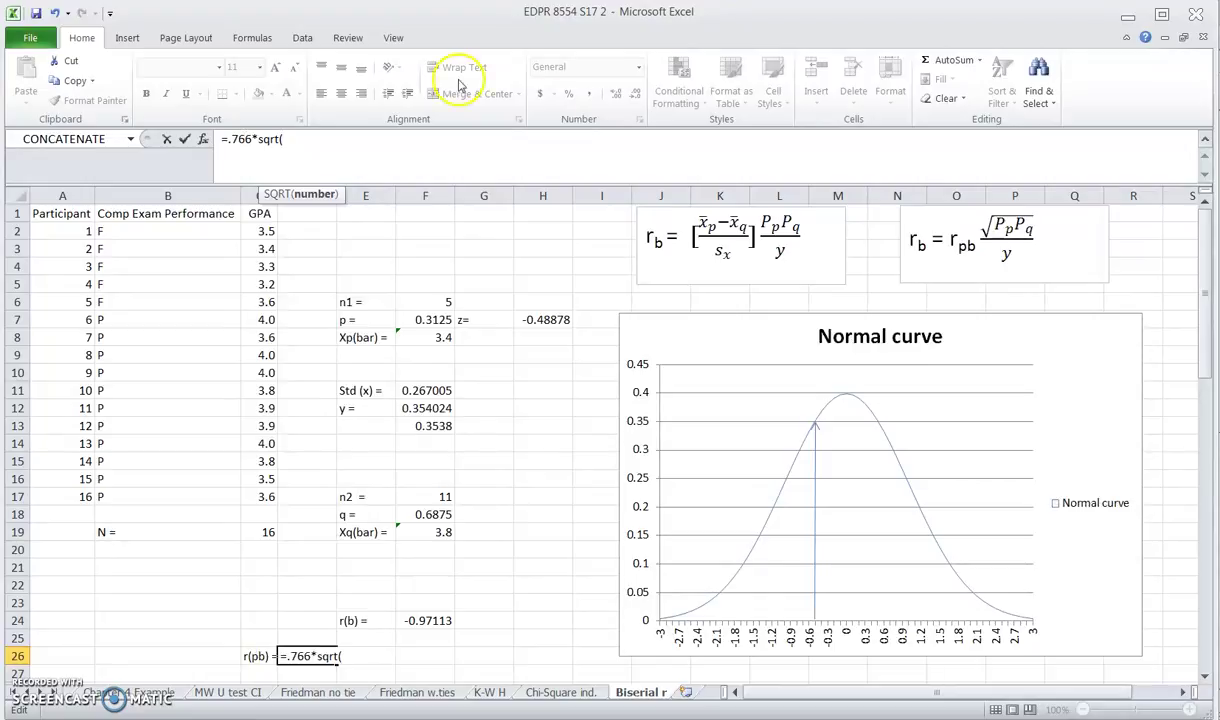
click(427, 318)
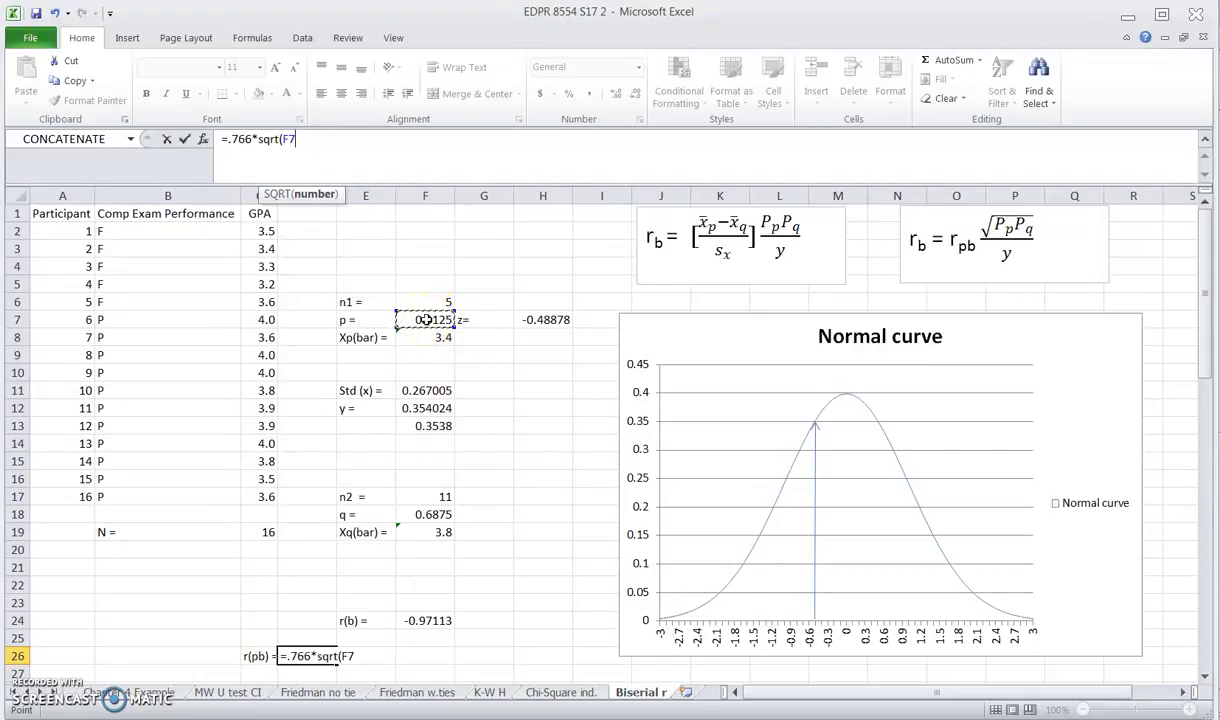
click(433, 514)
text()/)
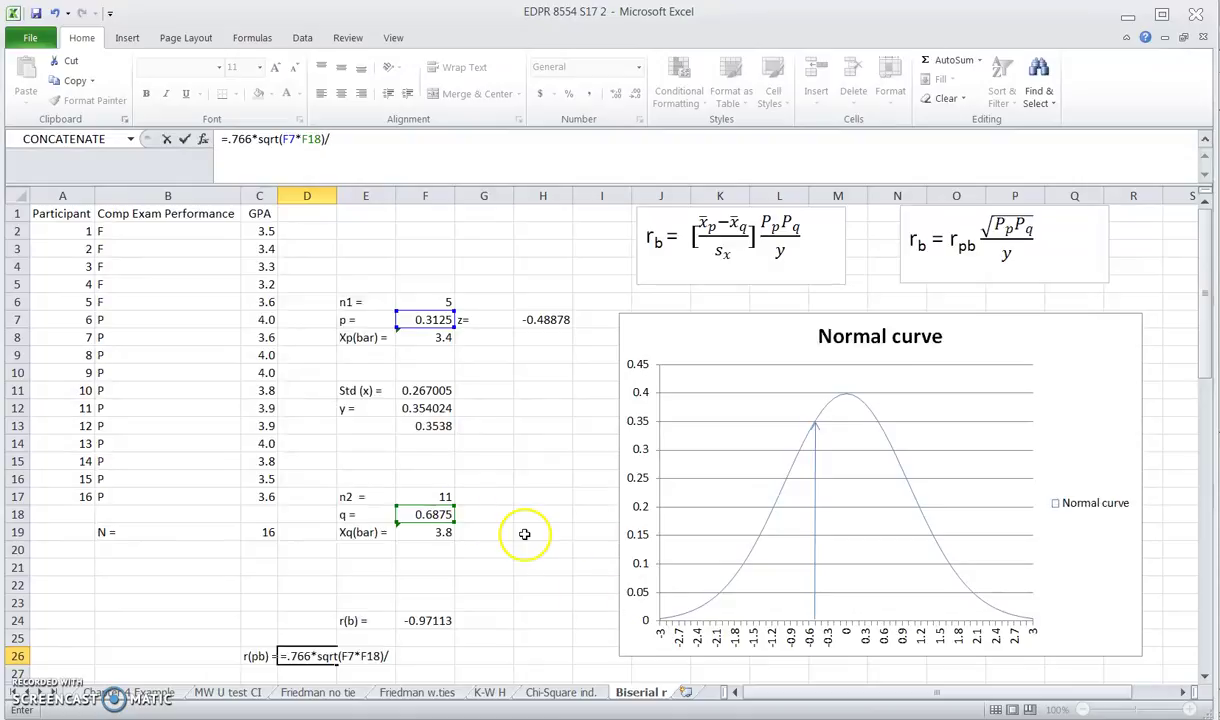
click(424, 410)
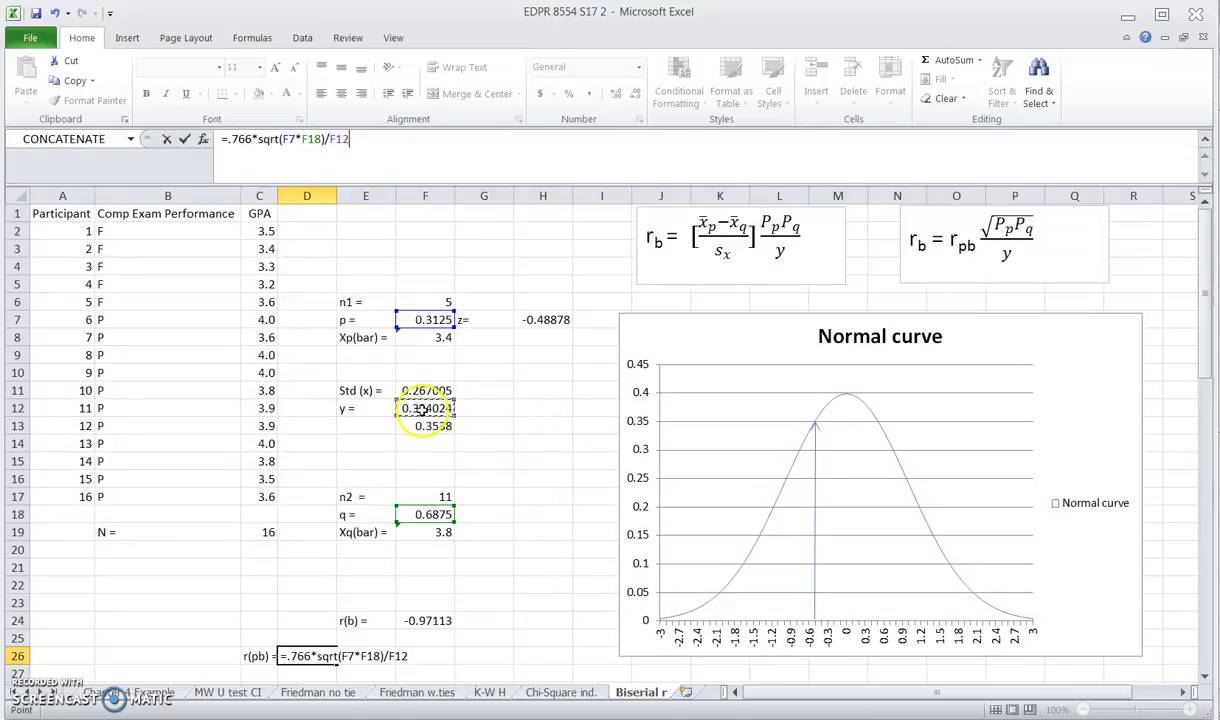
key(Return)
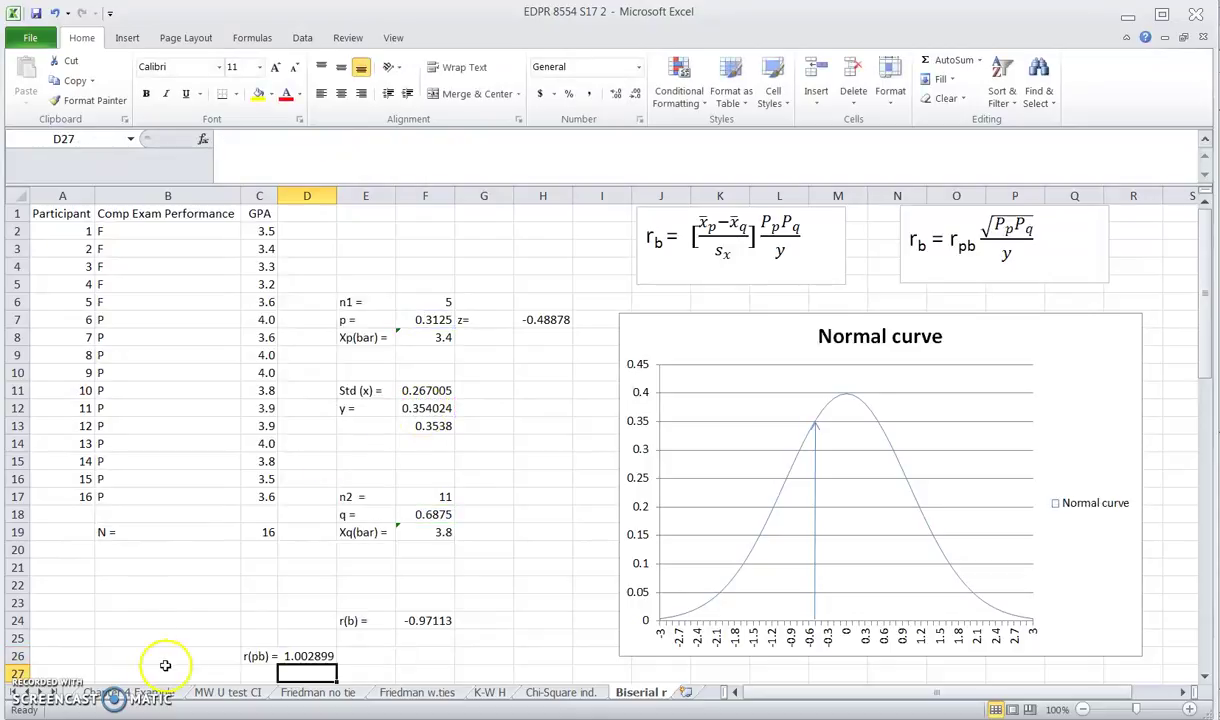